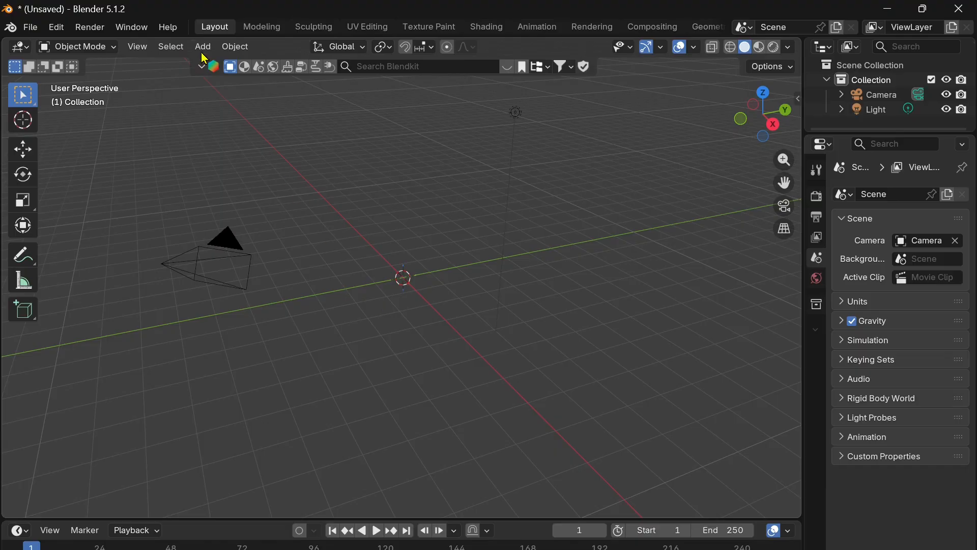
Add a plane mesh at the world origin and set its size to 20 m
left_click(745, 128)
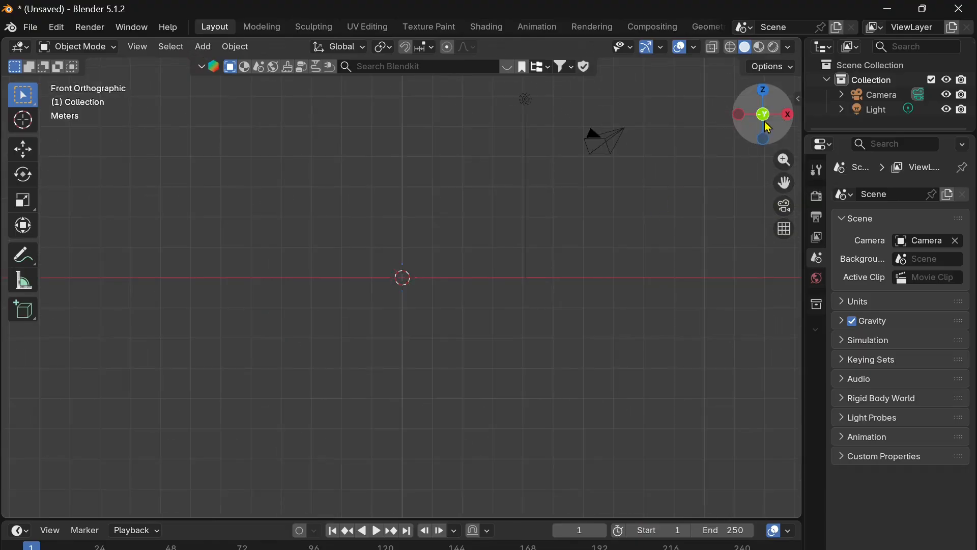
middle_click_drag(471, 225, 468, 270)
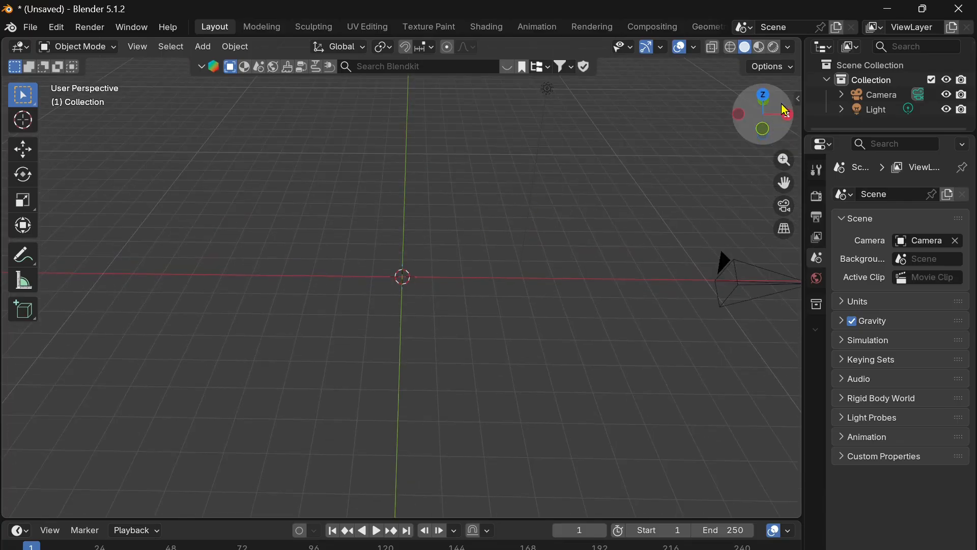
left_click(202, 47)
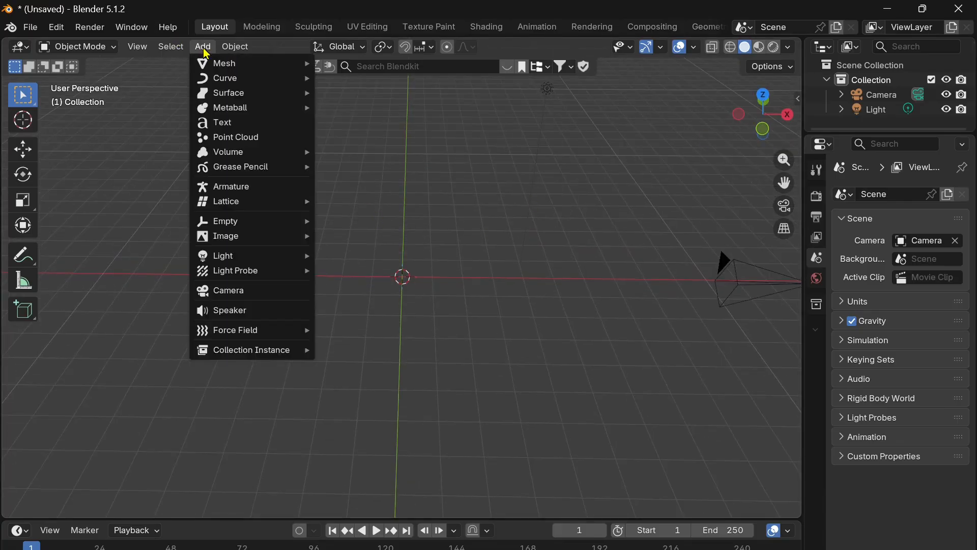
mouse_move(227, 70)
left_click(347, 63)
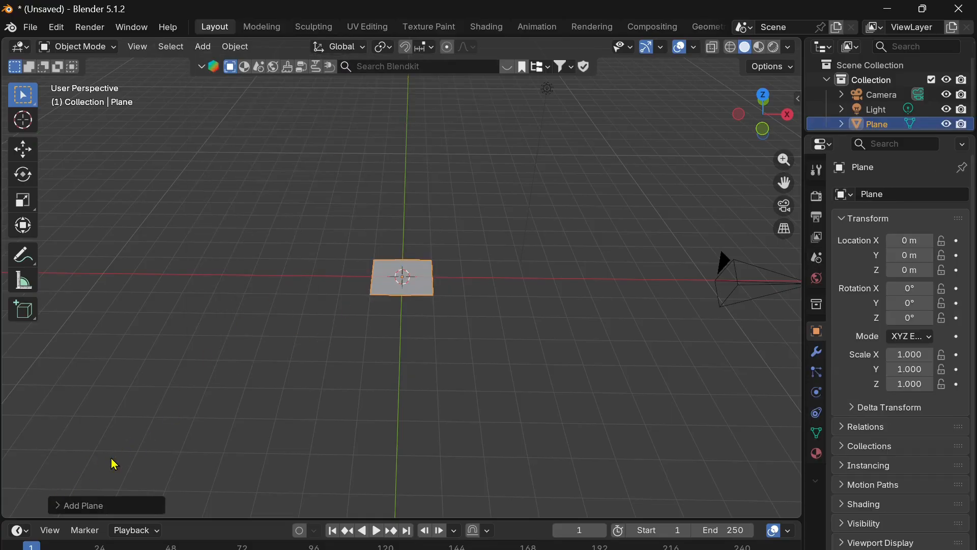
left_click(60, 506)
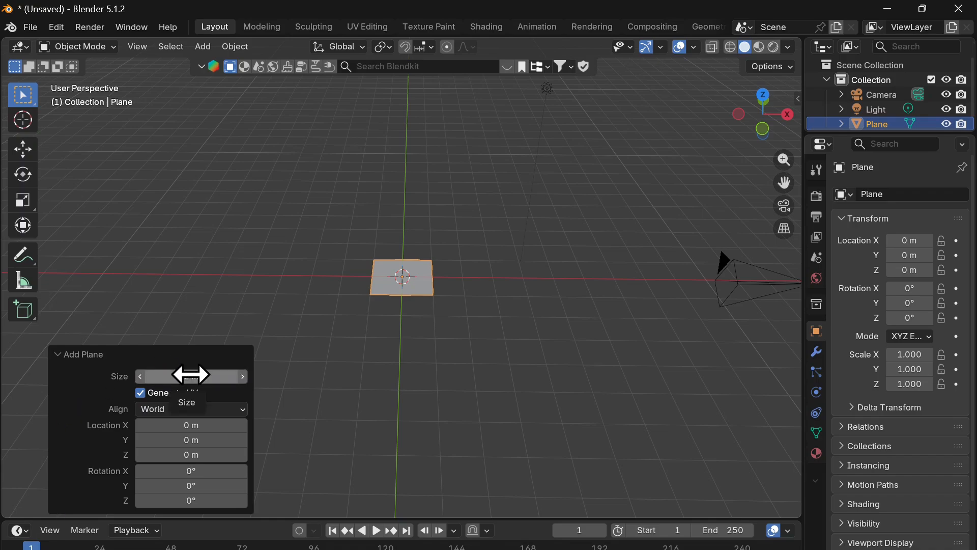
left_click(190, 375)
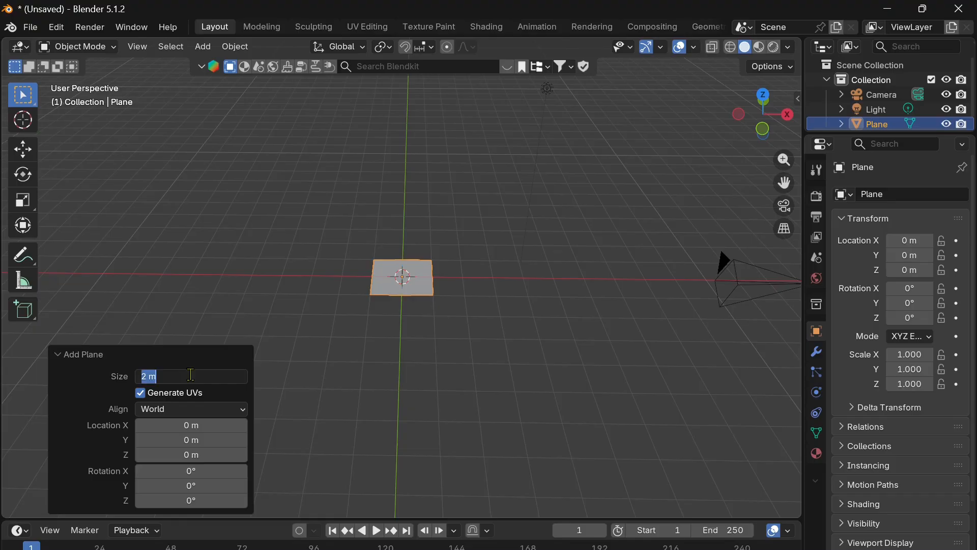
type("20")
key("Return")
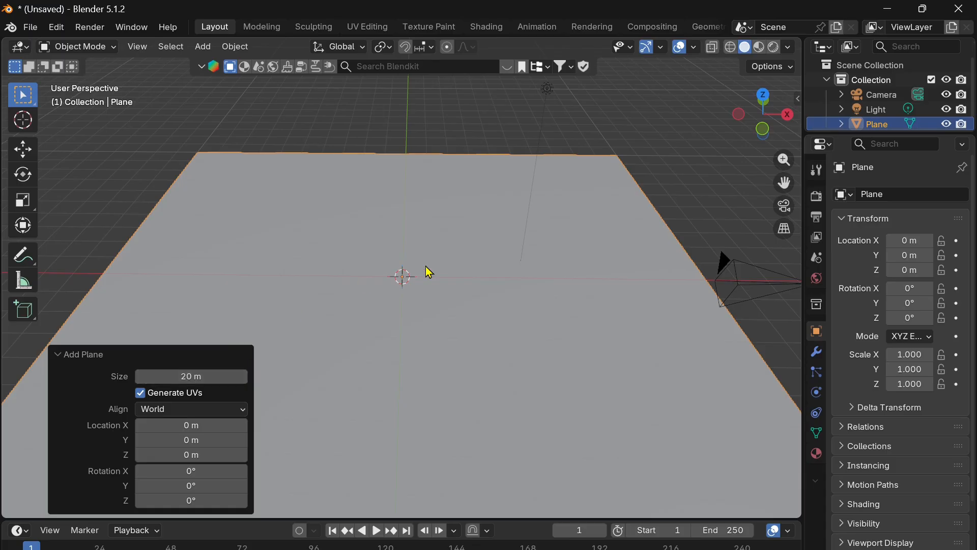
Subdivide the whole plane in Edit Mode with 20 cuts, and clear the vertex selection
scroll(430, 273, "down", 4)
left_click(462, 299)
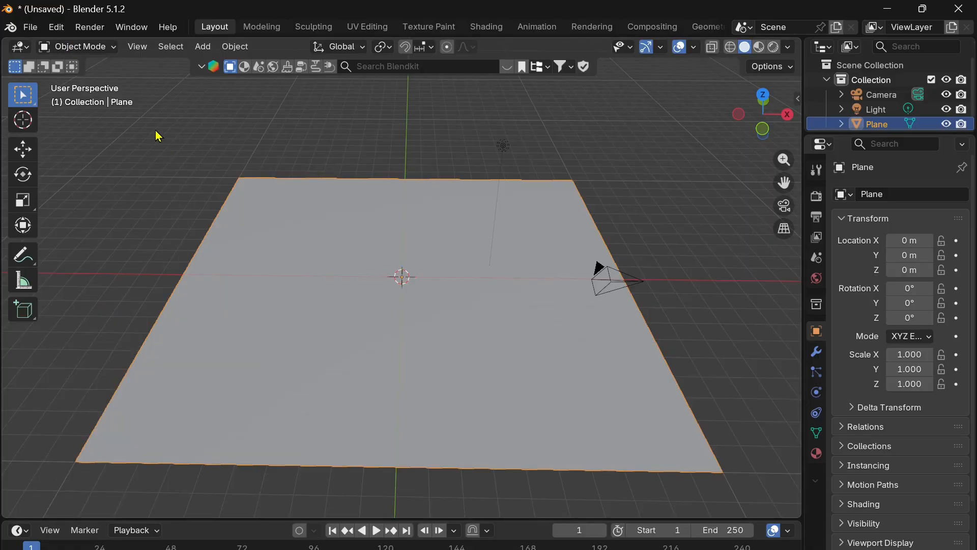
key("Tab")
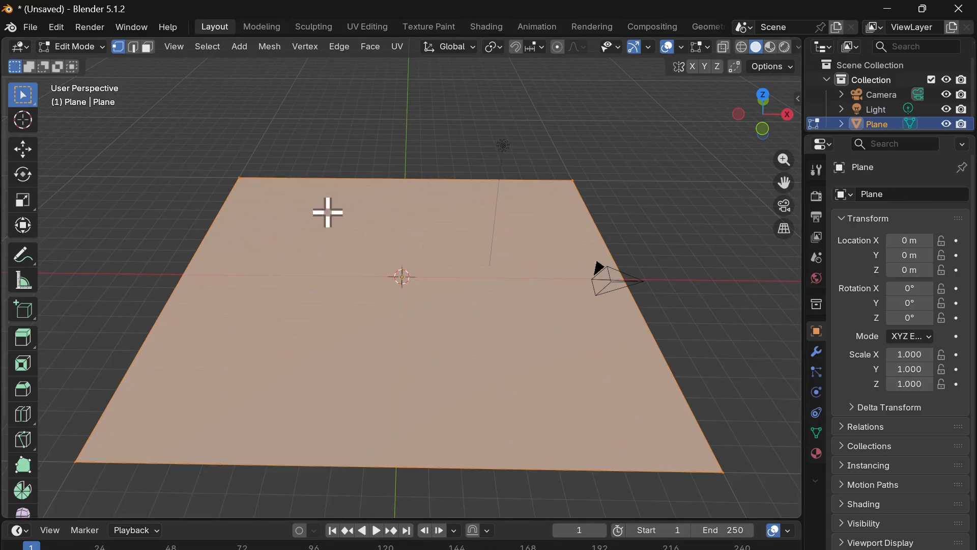
left_click(216, 166)
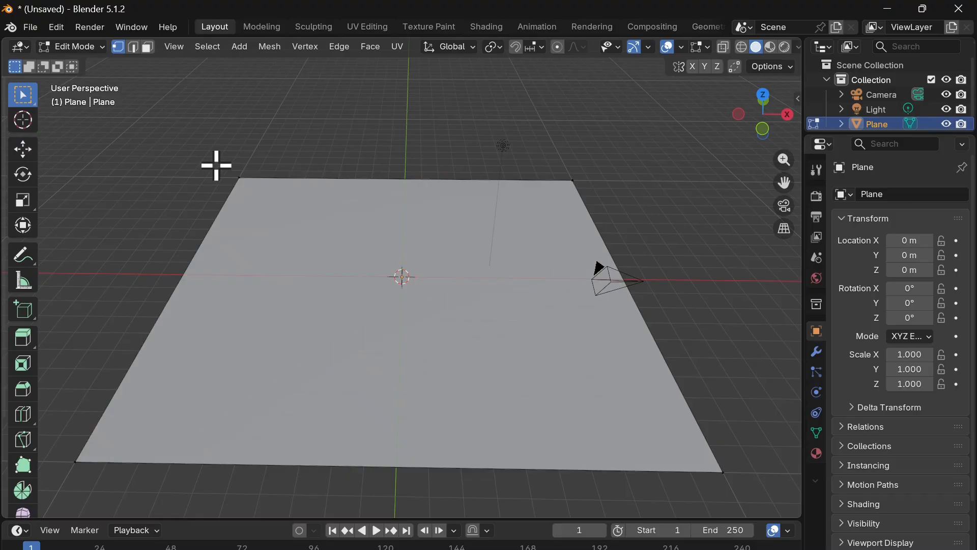
left_click(230, 173)
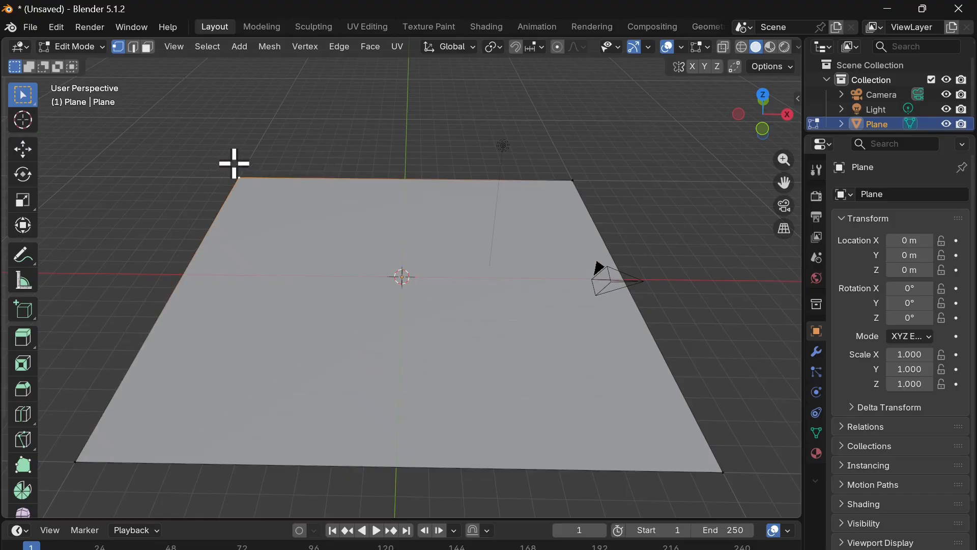
key("a")
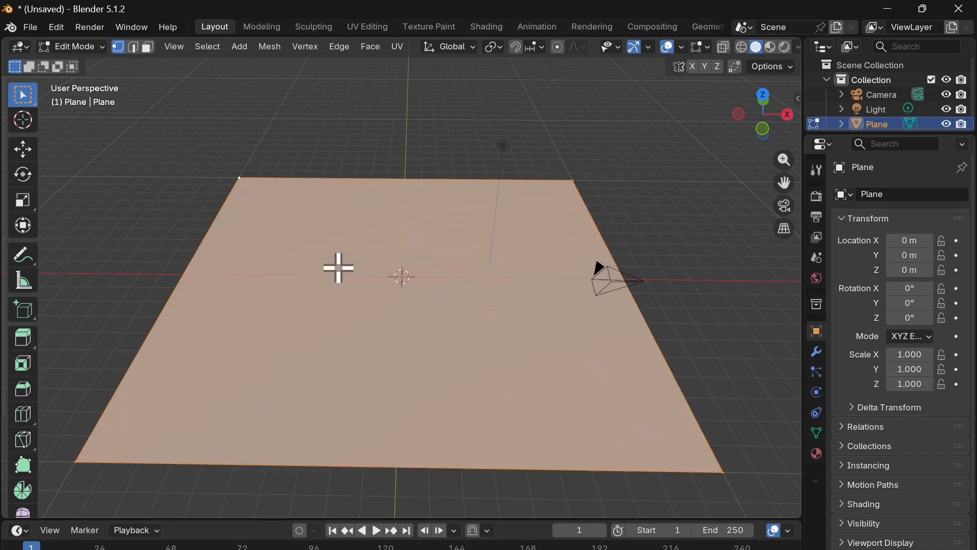
right_click(339, 267)
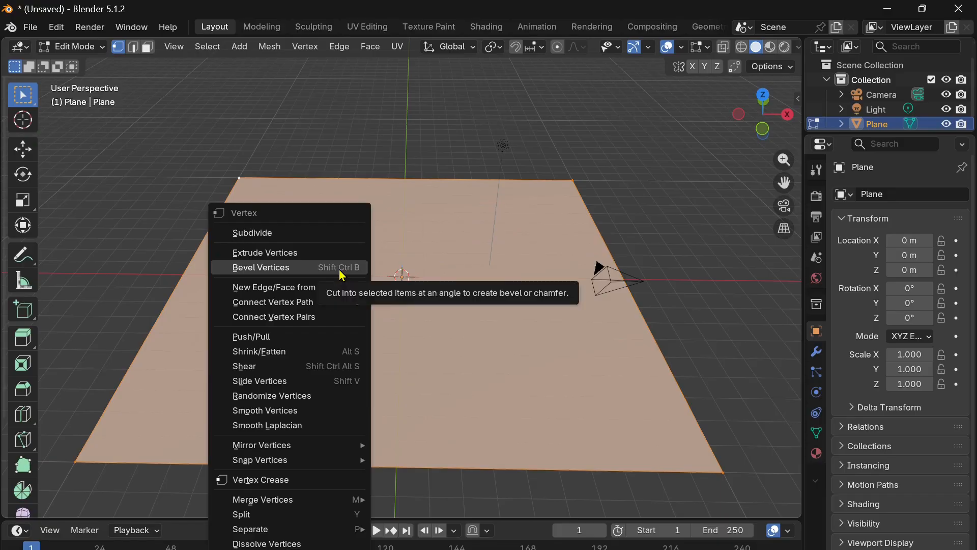
left_click(280, 235)
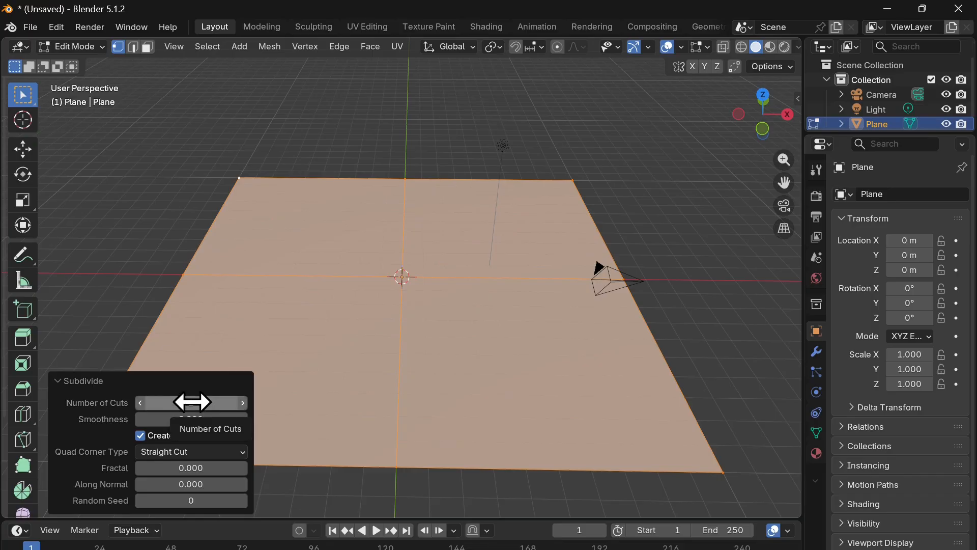
left_click(193, 402)
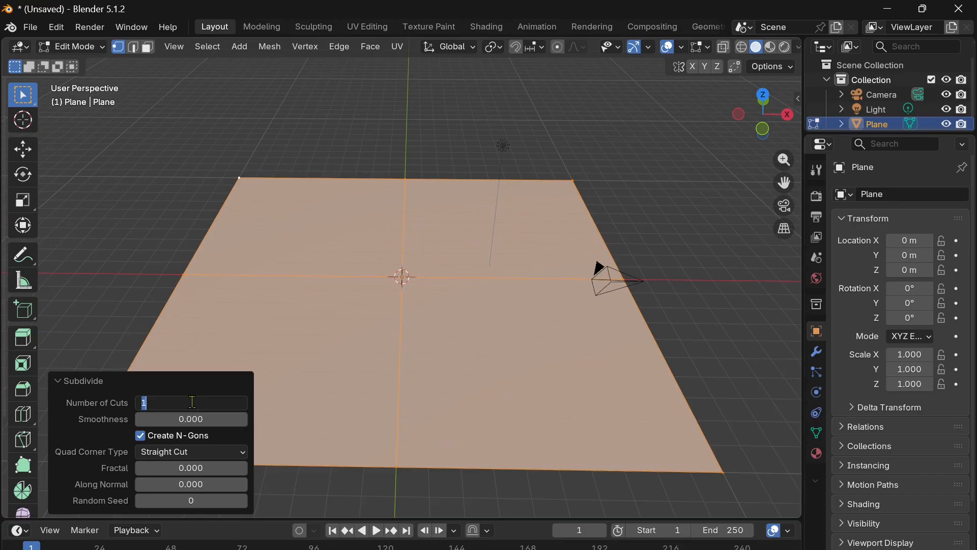
type("20")
key("Return")
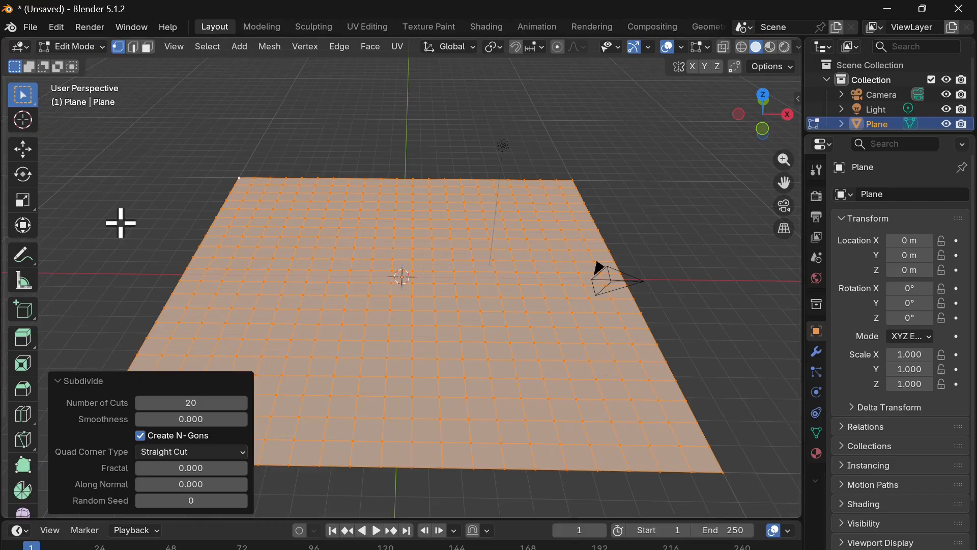
left_click(131, 179)
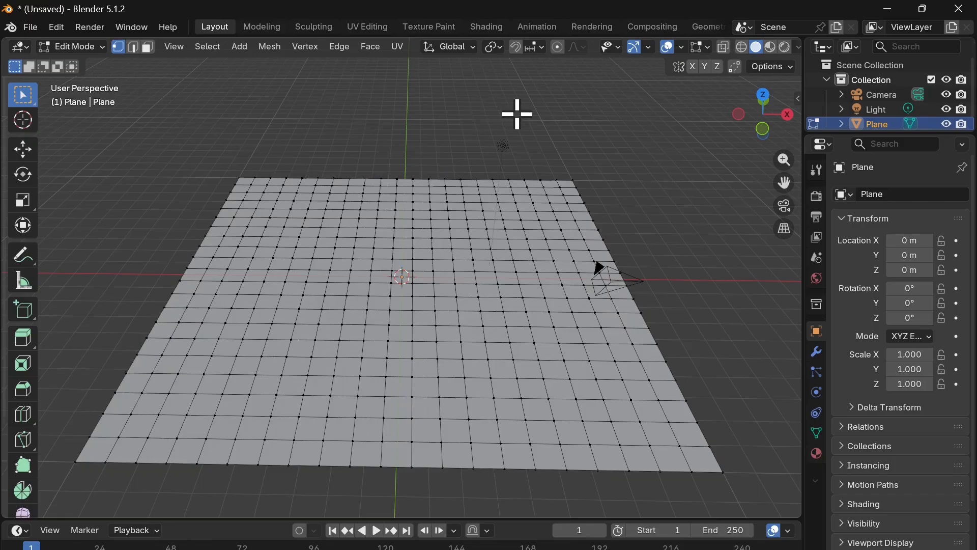
Enable proportional editing and raise four vertices, one towards each plane corner, about 1.38 m along Z with a smooth falloff size of about 5.37 m
left_click(558, 49)
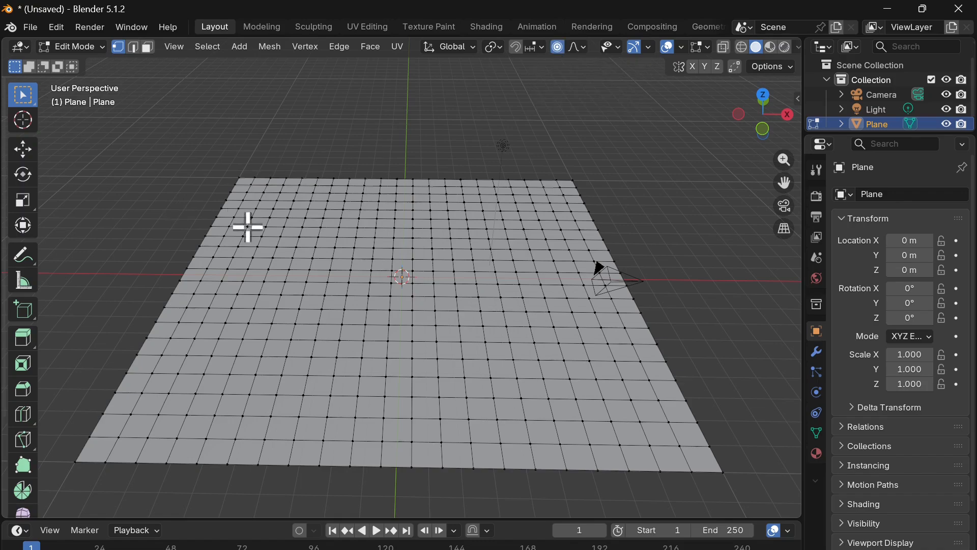
left_click(301, 237)
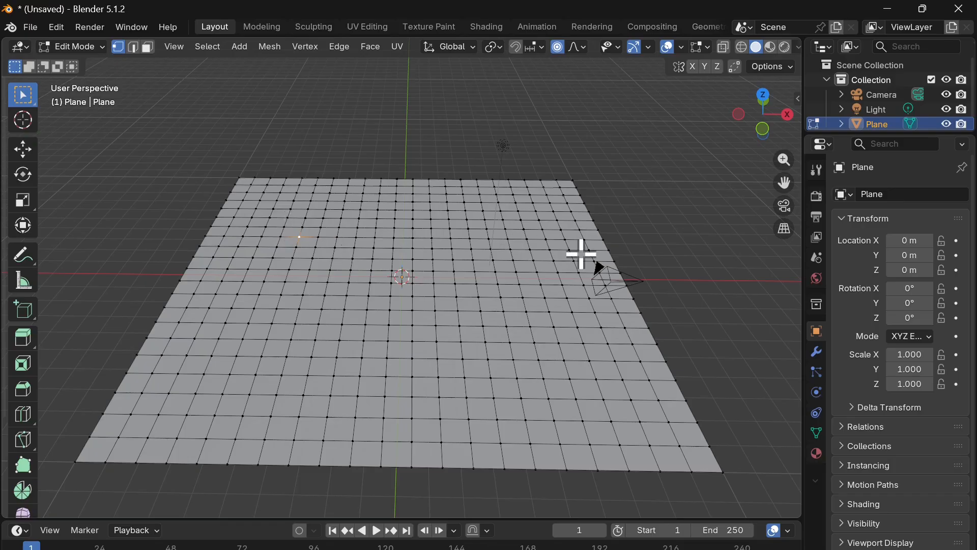
left_click(540, 225, "shift")
left_click(634, 411, "shift")
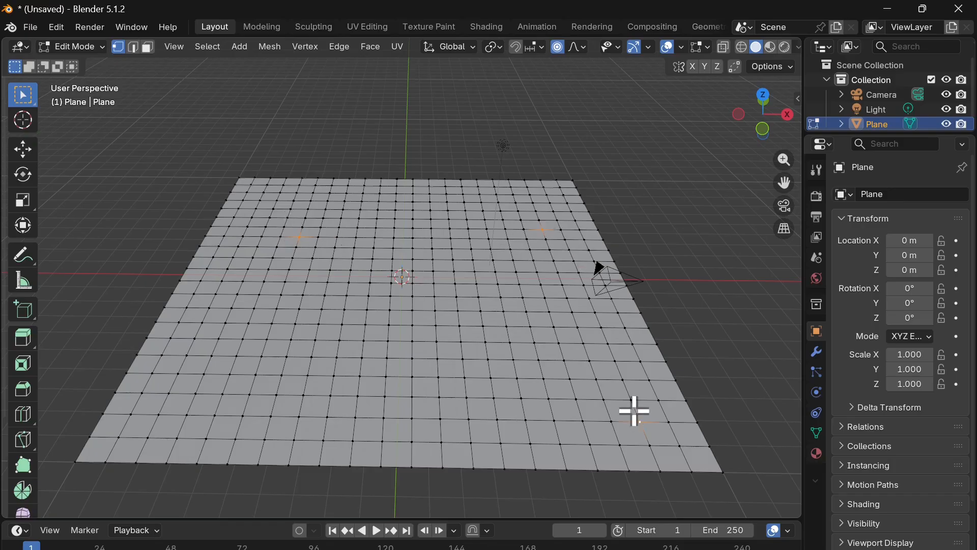
left_click(301, 417, "shift")
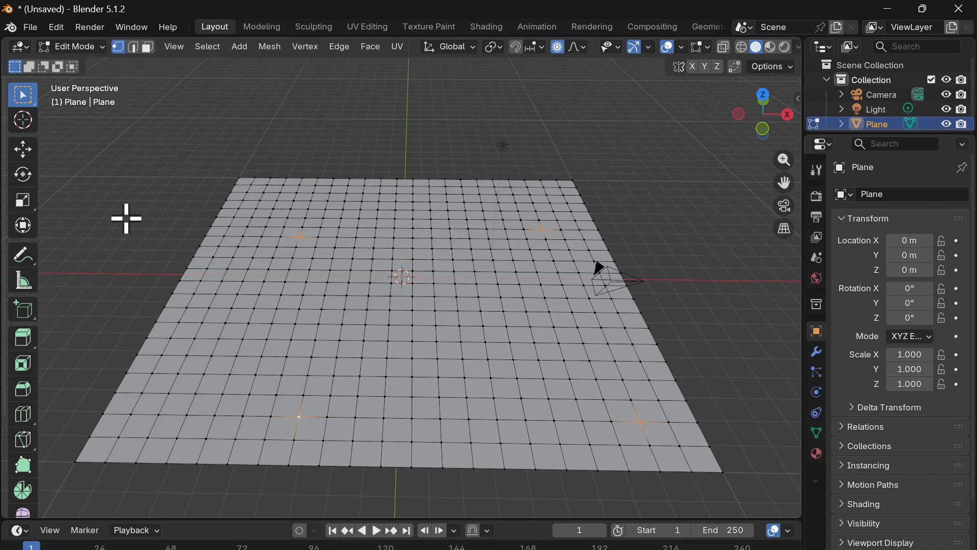
key("g")
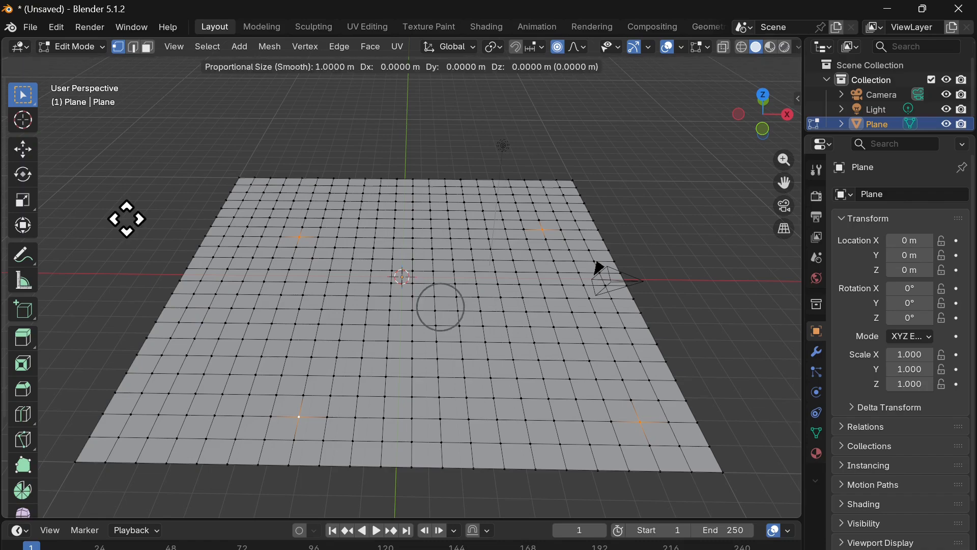
key("z")
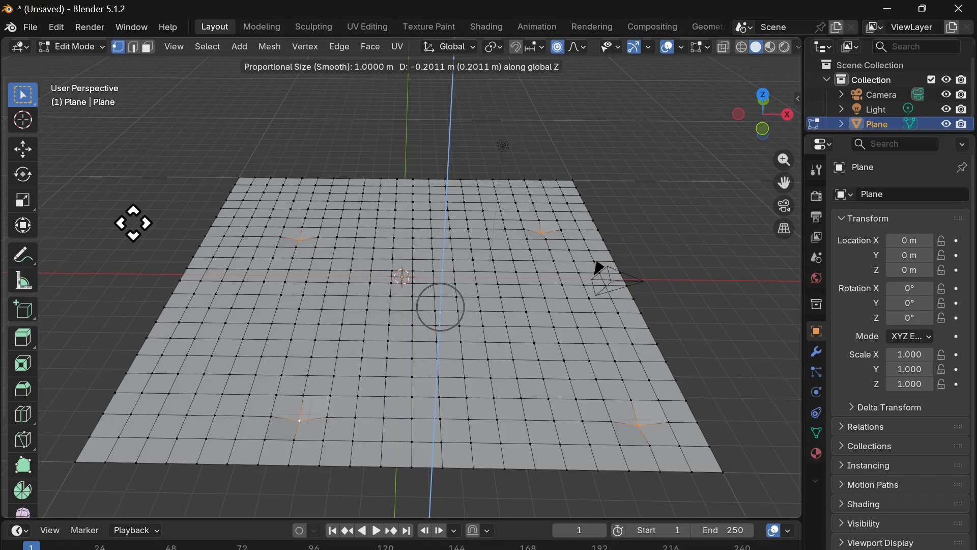
scroll(134, 222, "down", 9)
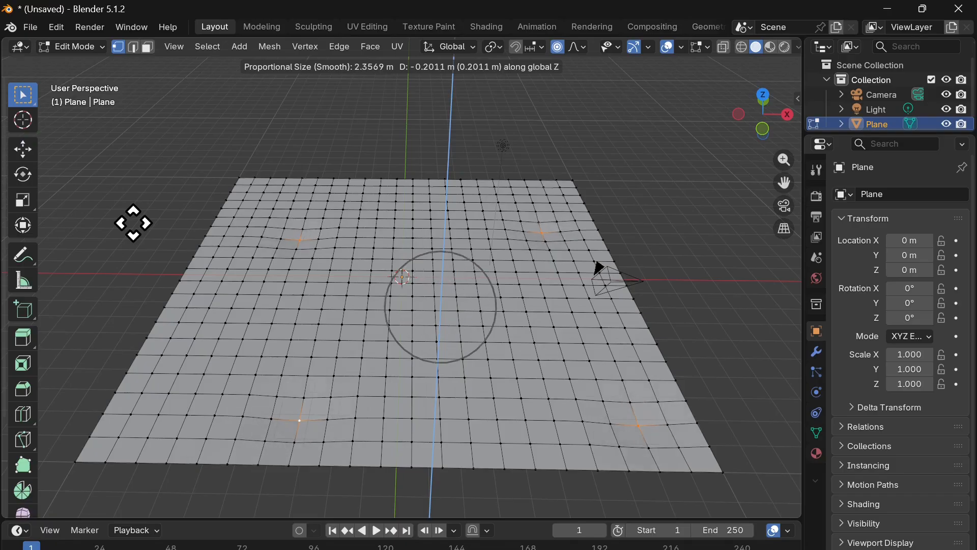
scroll(133, 222, "down", 2)
scroll(133, 223, "down", 1)
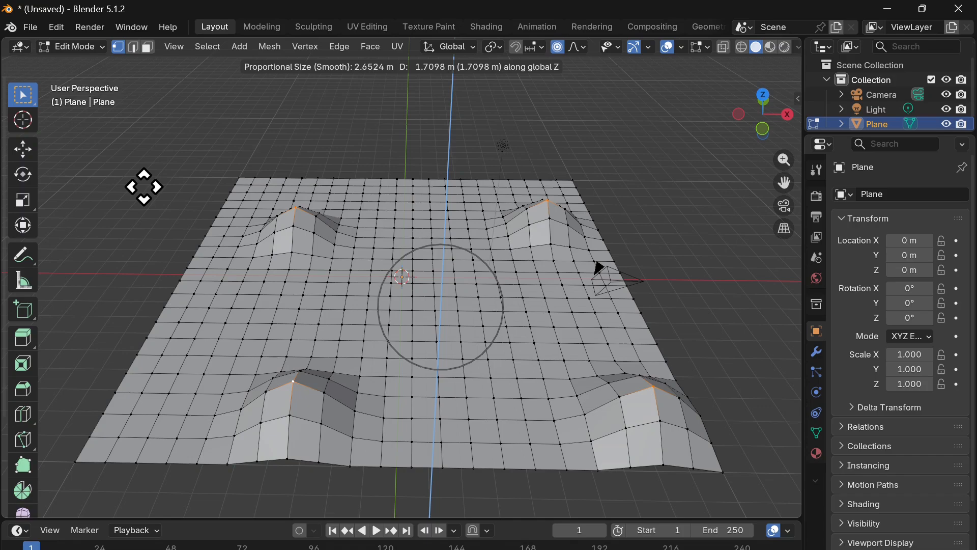
scroll(144, 187, "down", 3)
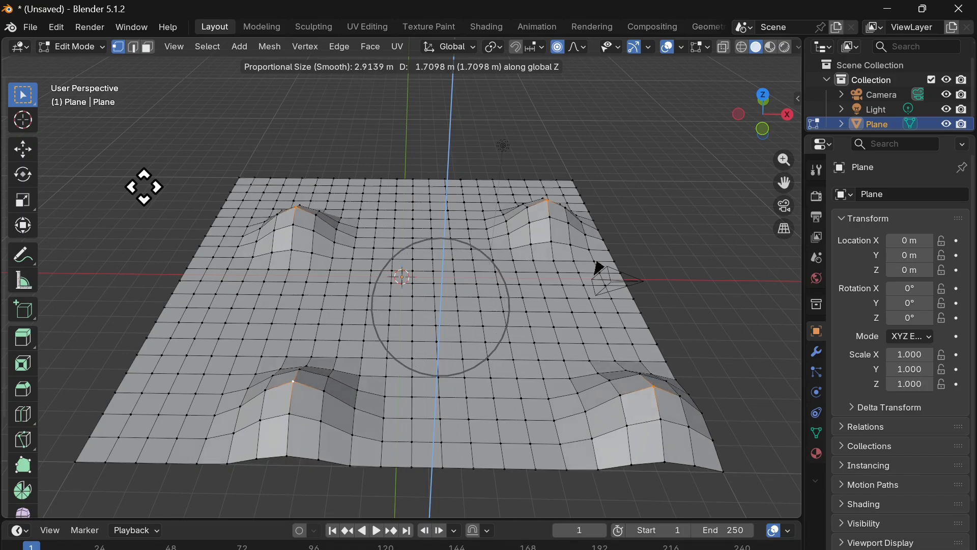
scroll(144, 186, "down", 4)
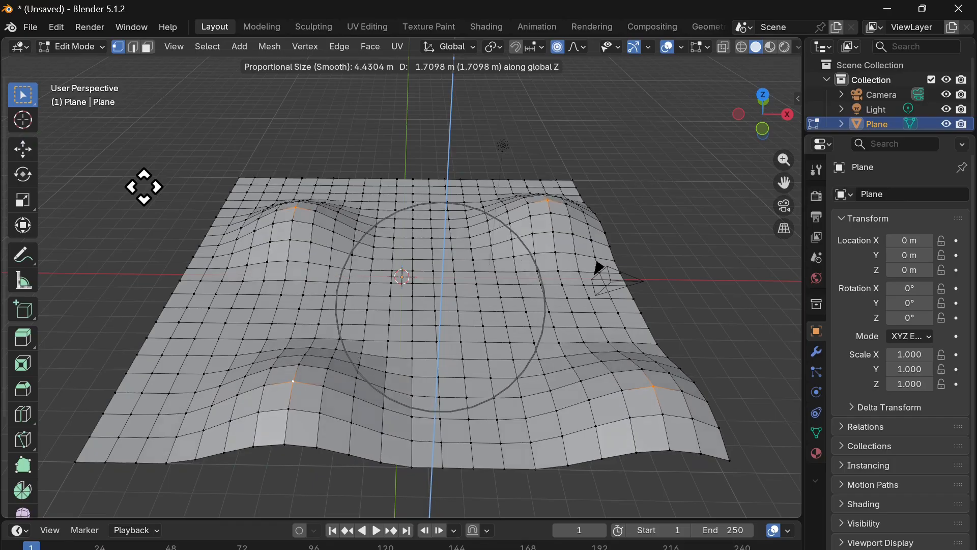
scroll(144, 187, "up", 1)
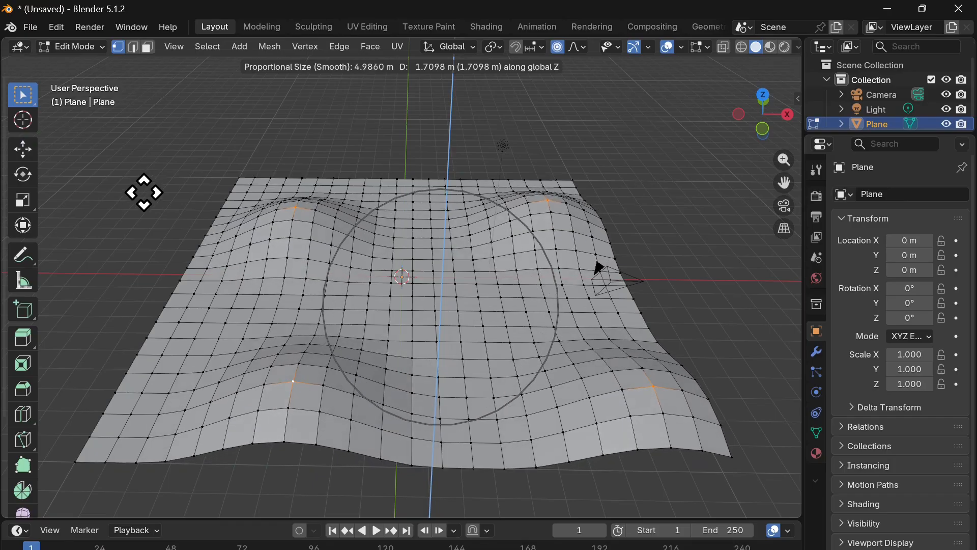
scroll(144, 195, "down", 1)
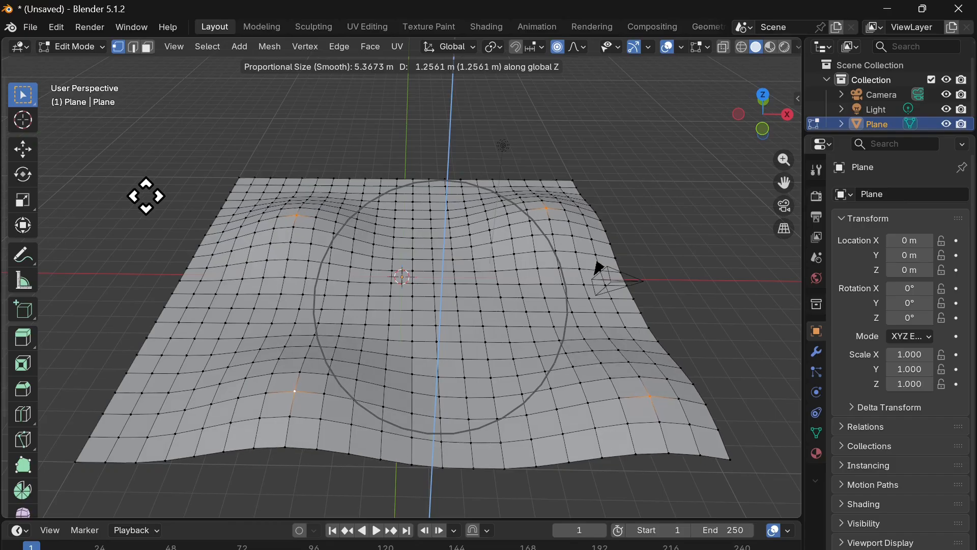
left_click(144, 192)
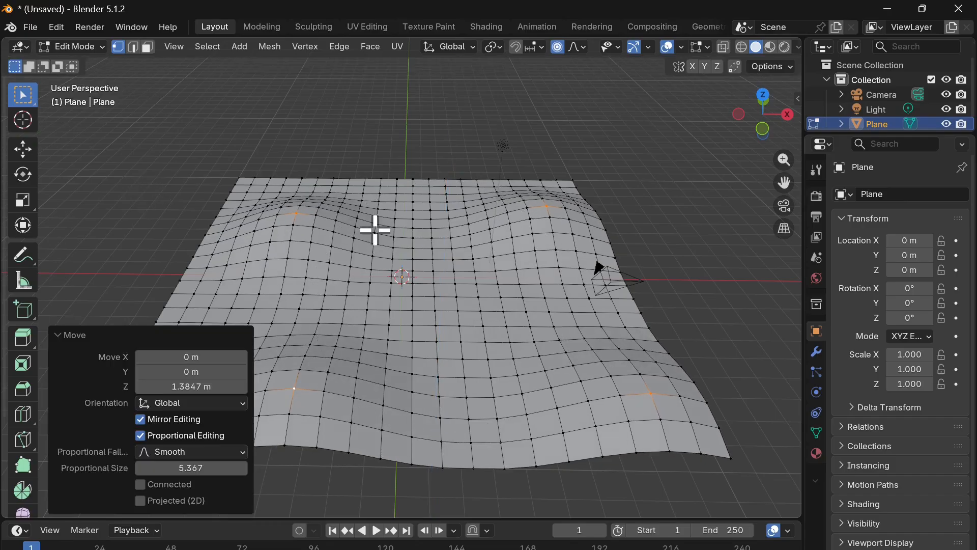
Raise three vertices, near the plane's -X, +Y and +X sides, about 0.43 m along Z with a smooth falloff size of about 3.43 m
scroll(377, 231, "left", 3, "shift")
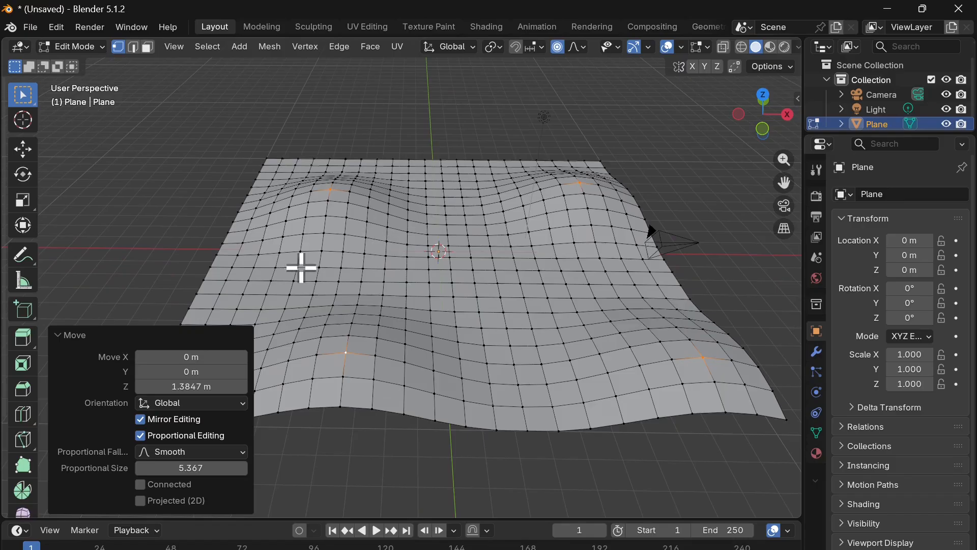
left_click(252, 282)
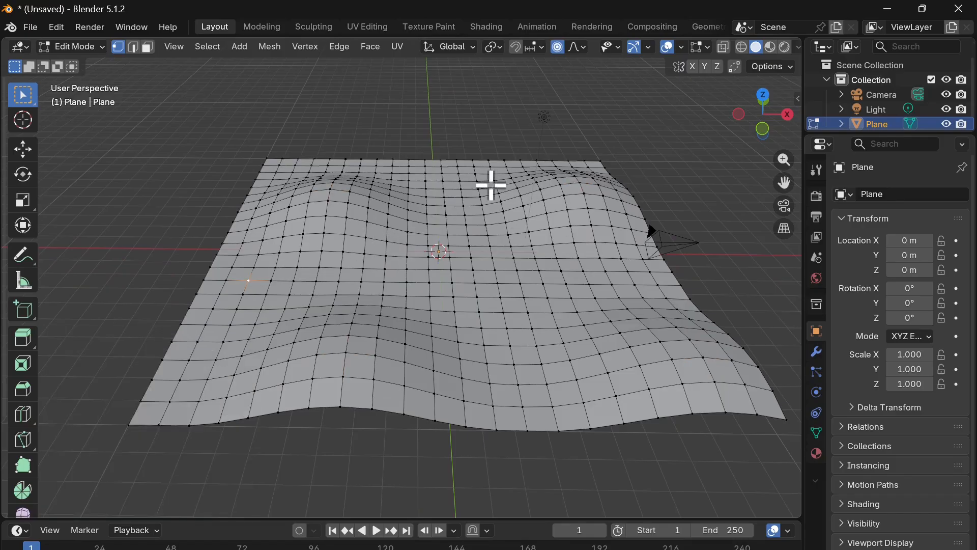
left_click(478, 170, "shift")
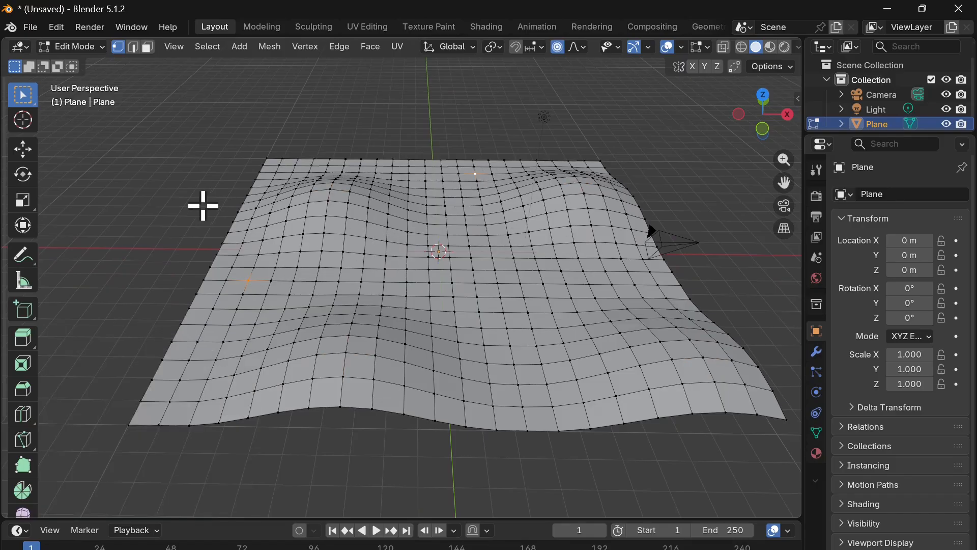
left_click(589, 283, "shift")
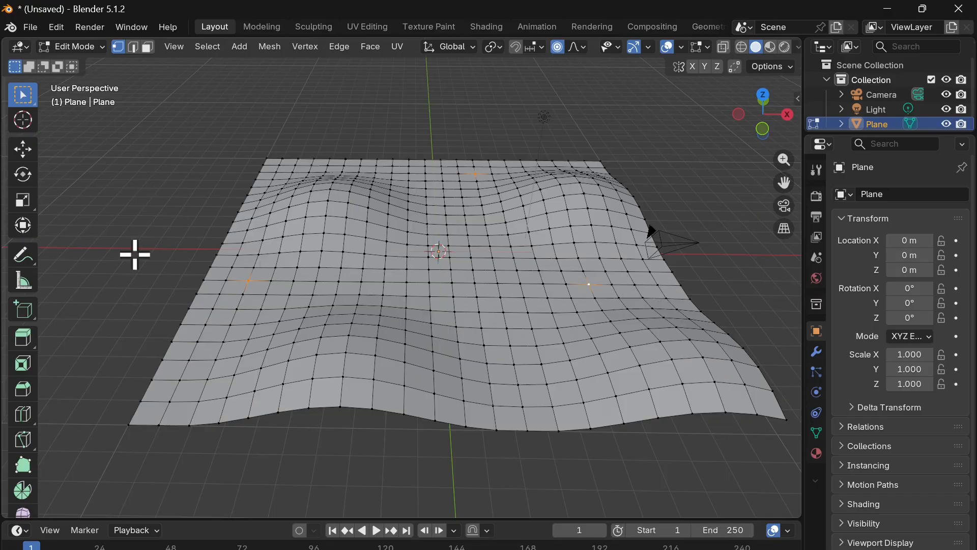
key("g")
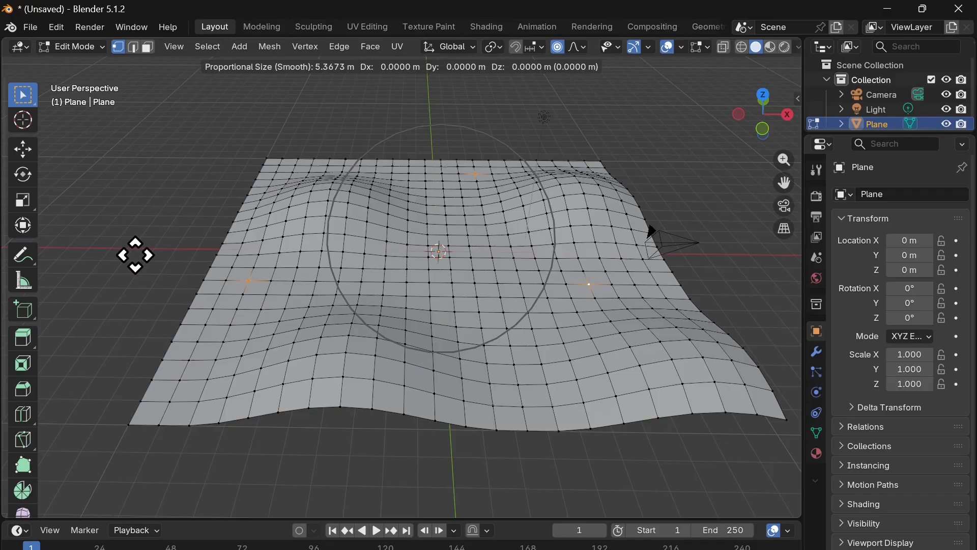
key("z")
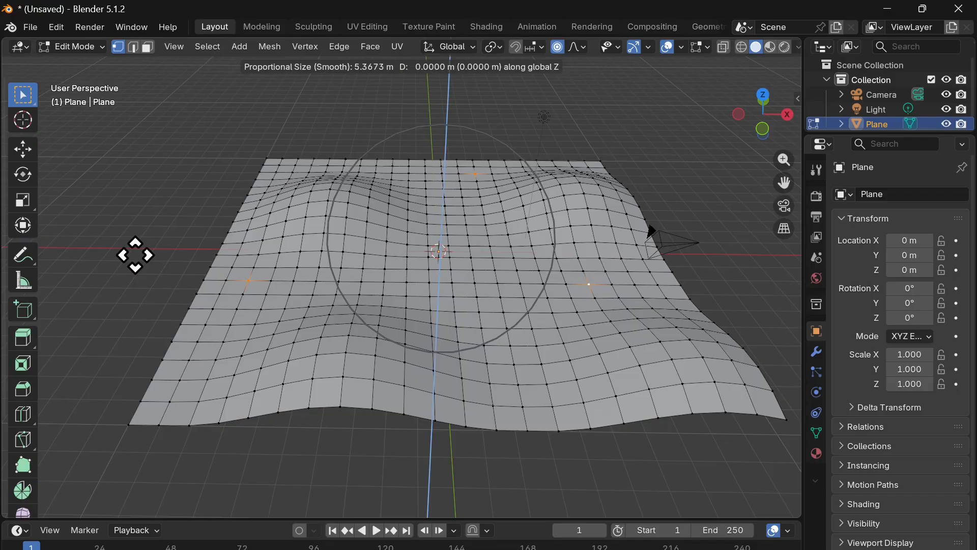
scroll(135, 255, "up", 5)
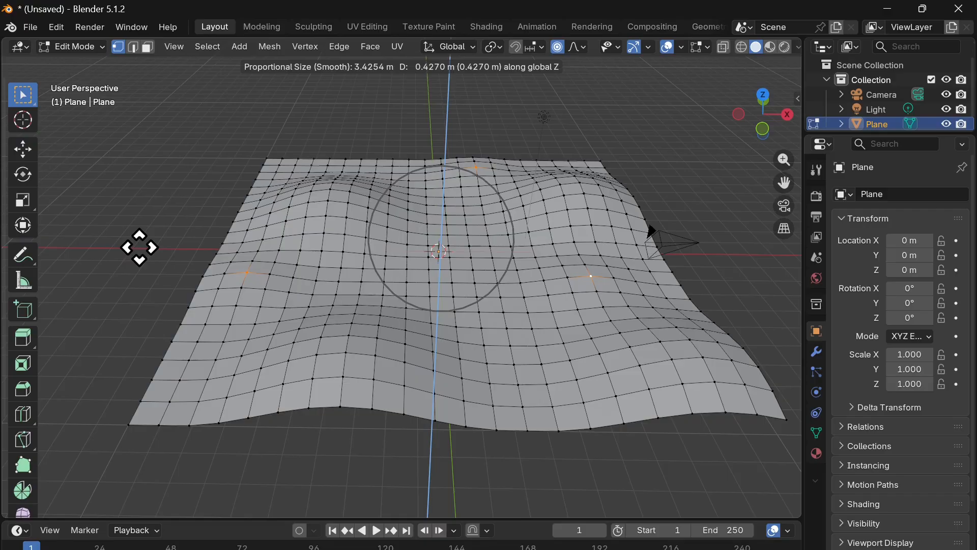
left_click(139, 248)
In face selection mode, circle-select with radius 25 a winding strip of faces between the hills from the front to the back edge, and restore Select Box
middle_click_drag(186, 228, 185, 228)
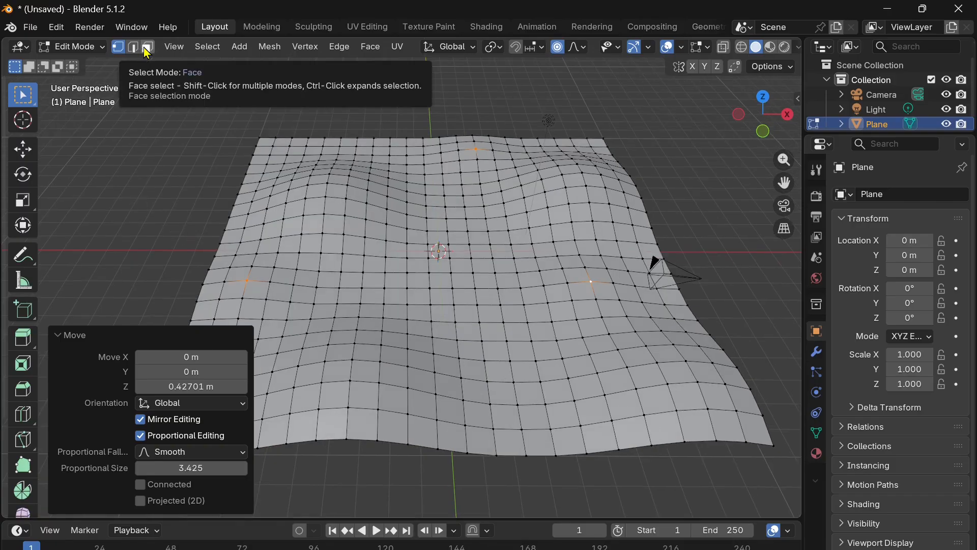
left_click(147, 48)
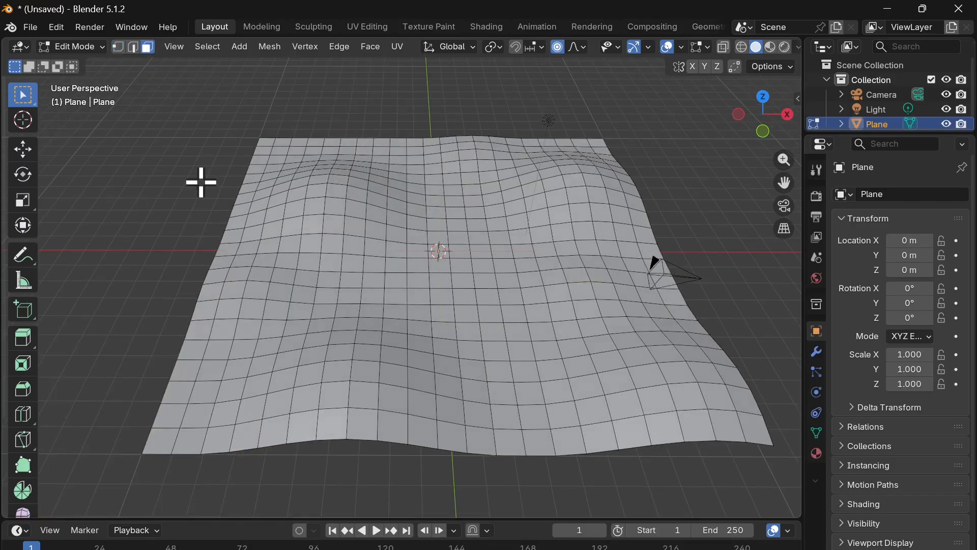
middle_click_drag(201, 183, 201, 182)
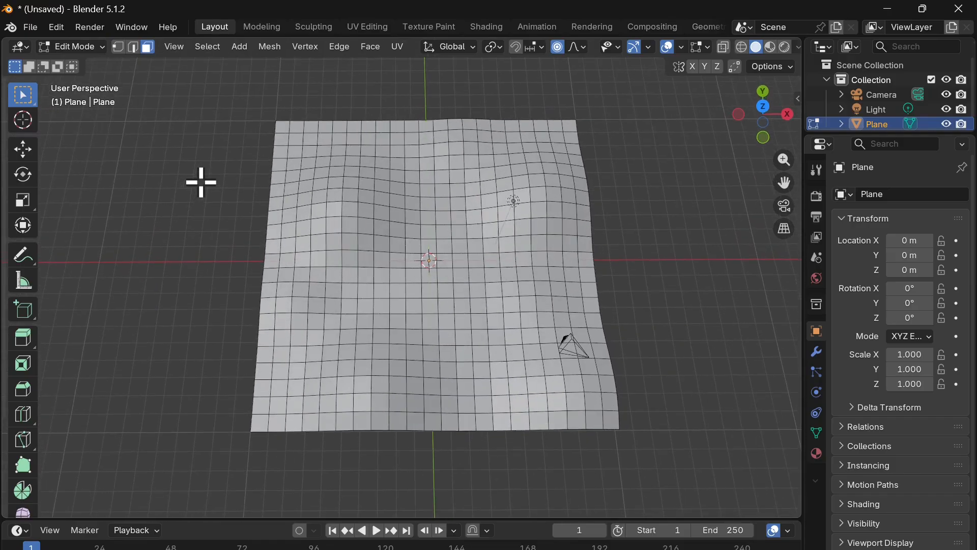
middle_click_drag(192, 259, 192, 262)
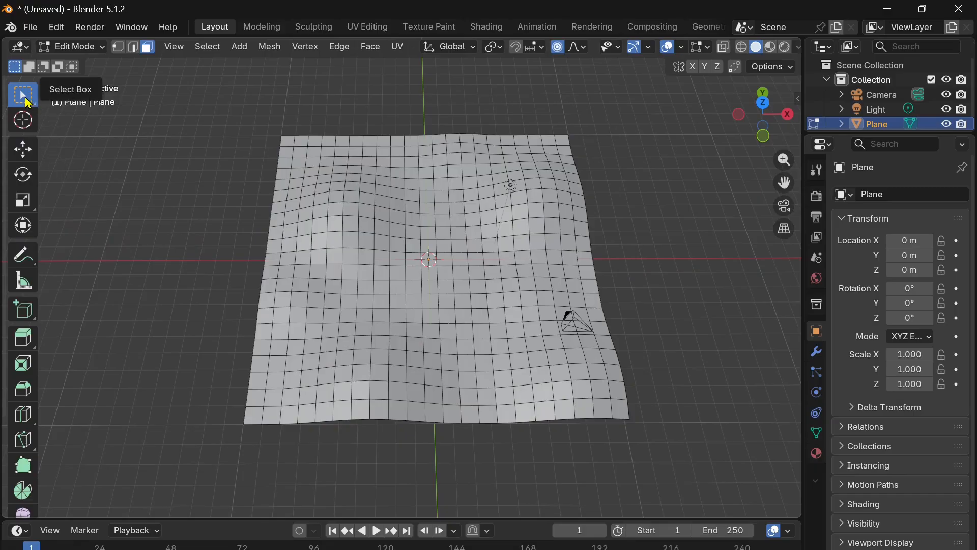
left_click(26, 97)
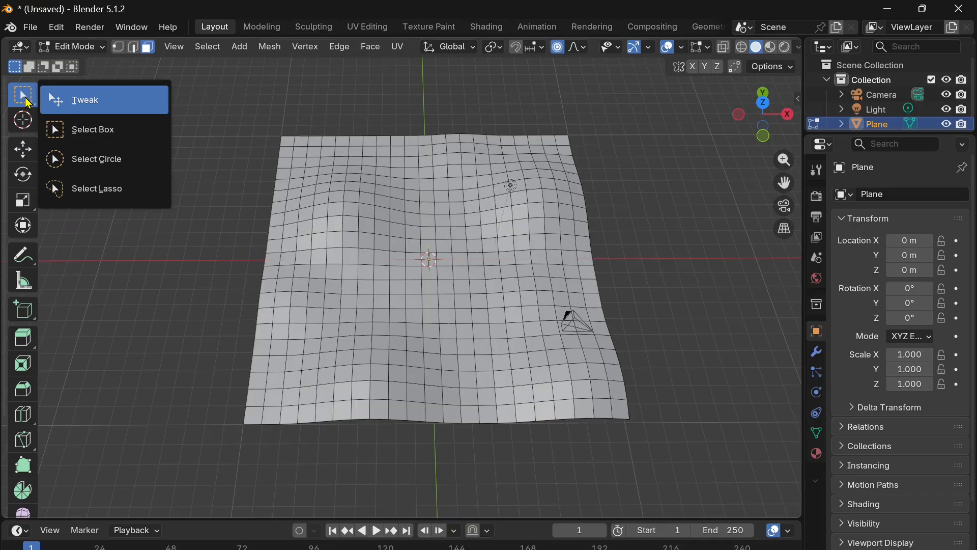
left_click(100, 161)
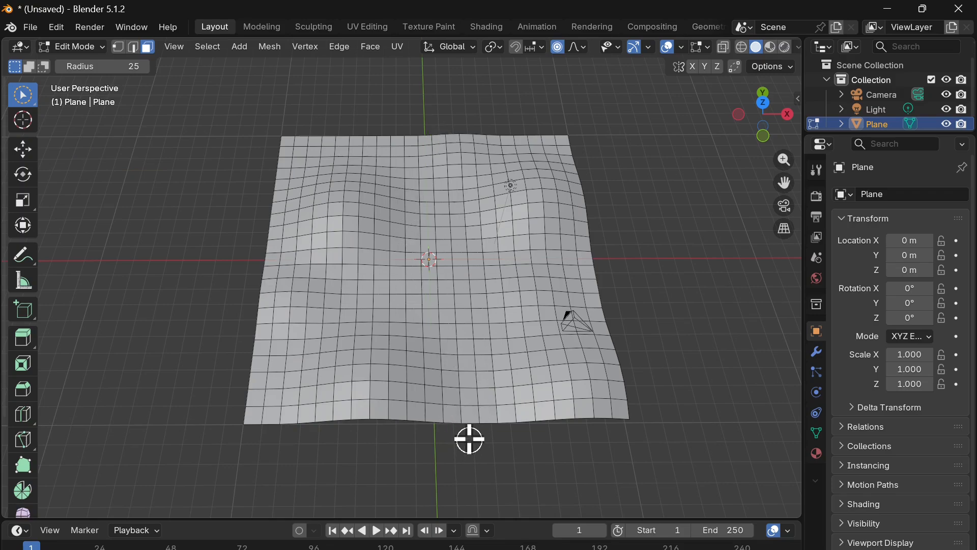
mouse_move(463, 418)
left_mouse_down()
mouse_move(437, 319)
mouse_move(434, 279)
mouse_move(448, 263)
mouse_move(451, 218)
mouse_move(377, 114)
left_mouse_up()
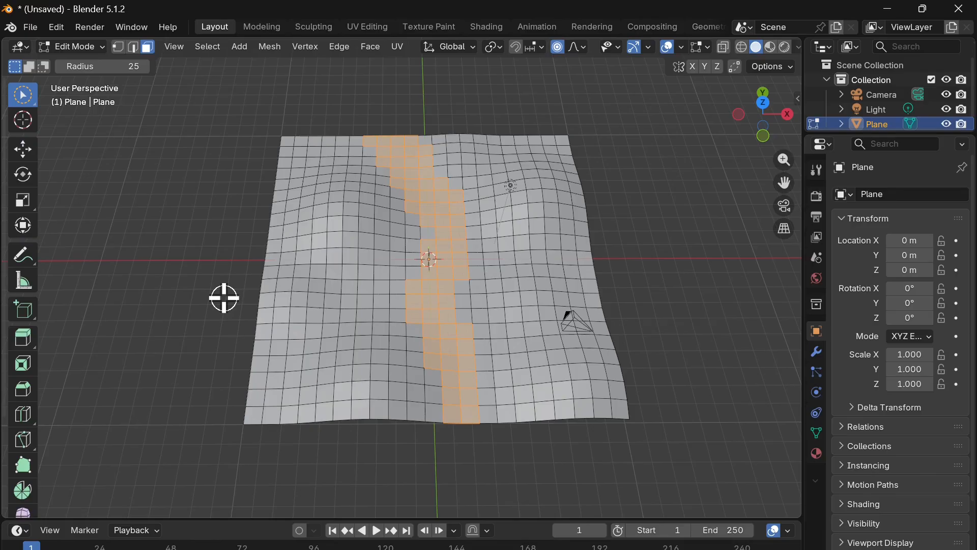
middle_click_drag(224, 298, 222, 292)
mouse_move(25, 97)
left_mouse_down()
mouse_move(55, 98)
mouse_move(72, 131)
mouse_move(107, 130)
left_mouse_up()
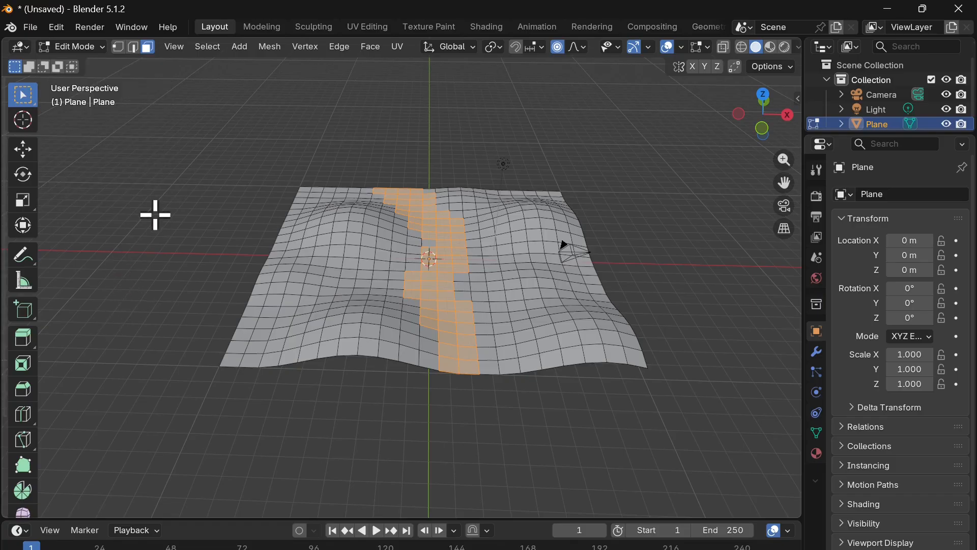
Lower the selected strip of faces about 1.15 m along Z with a smooth proportional falloff size of about 1.55 m
key("g")
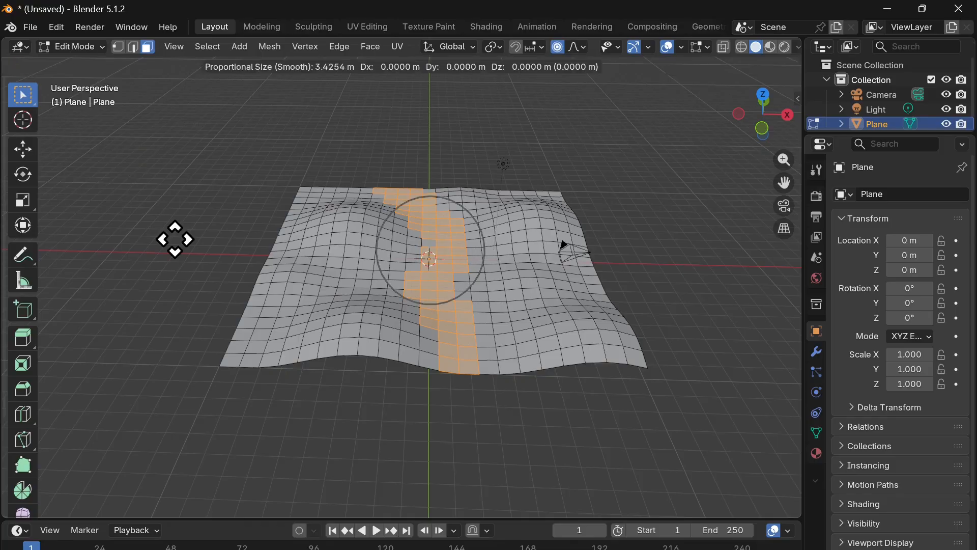
key("z")
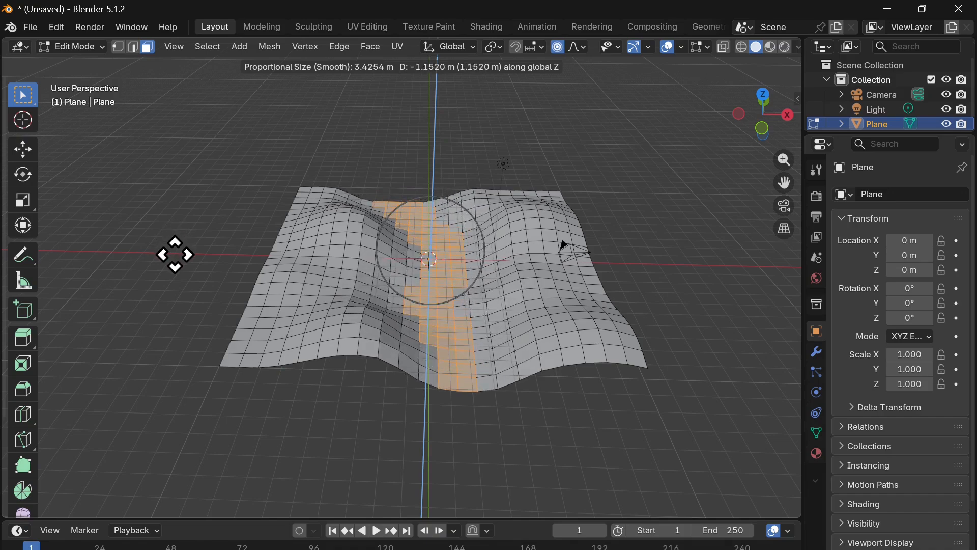
scroll(175, 255, "up", 5)
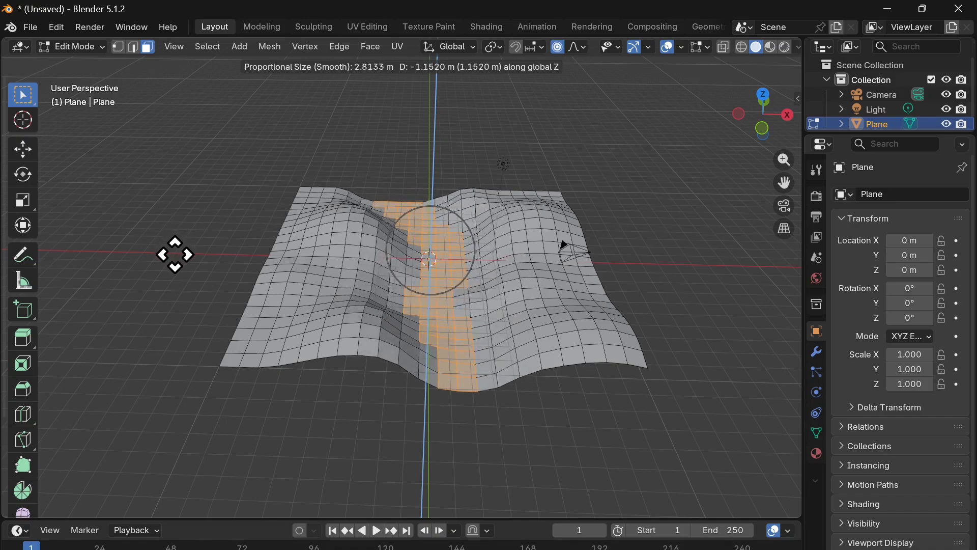
scroll(175, 254, "up", 3)
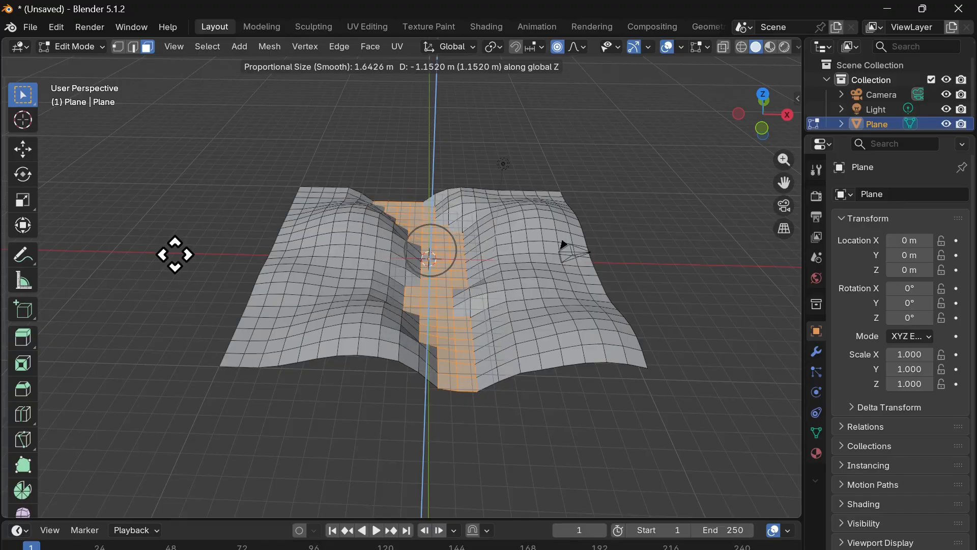
scroll(175, 254, "up", 1)
left_click(175, 255)
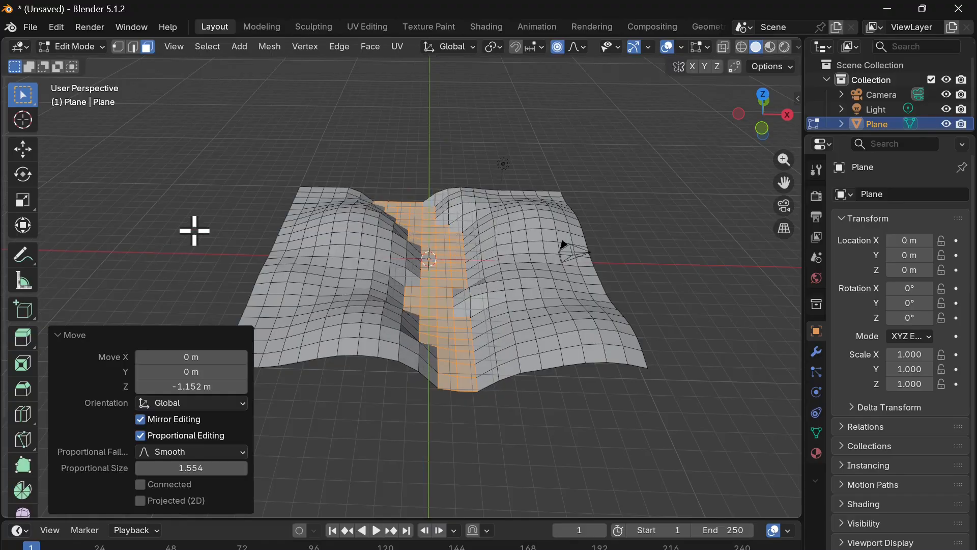
Return to Object Mode and apply smooth shading to the terrain plane
key("KP_2")
key("KP_2")
key("KP_8")
key("KP_8")
key("KP_8")
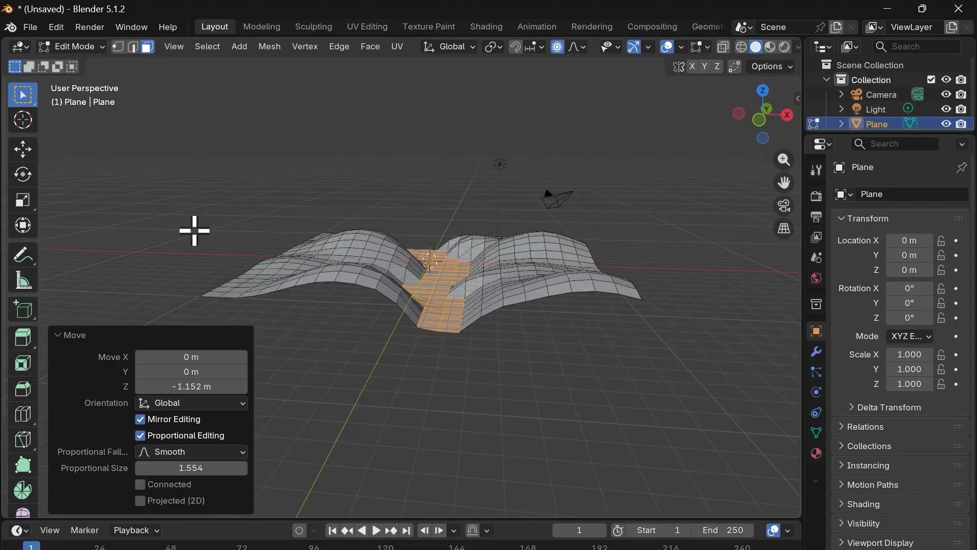
scroll(194, 230, "right", 2)
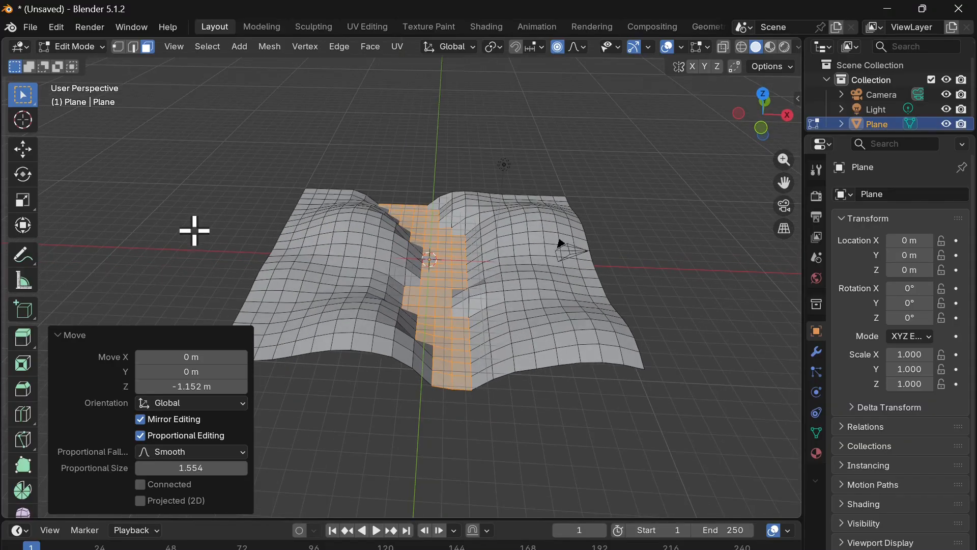
scroll(194, 230, "down", 2)
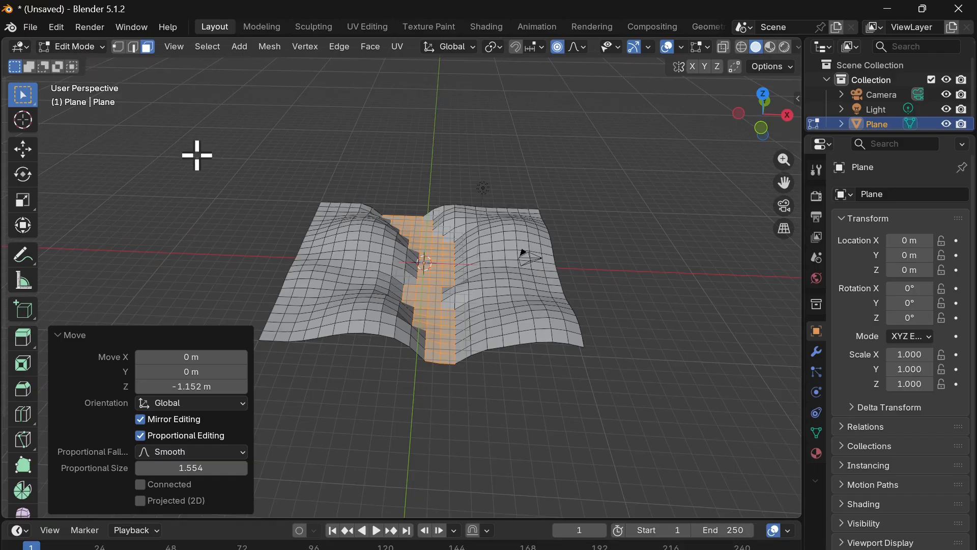
key("Tab")
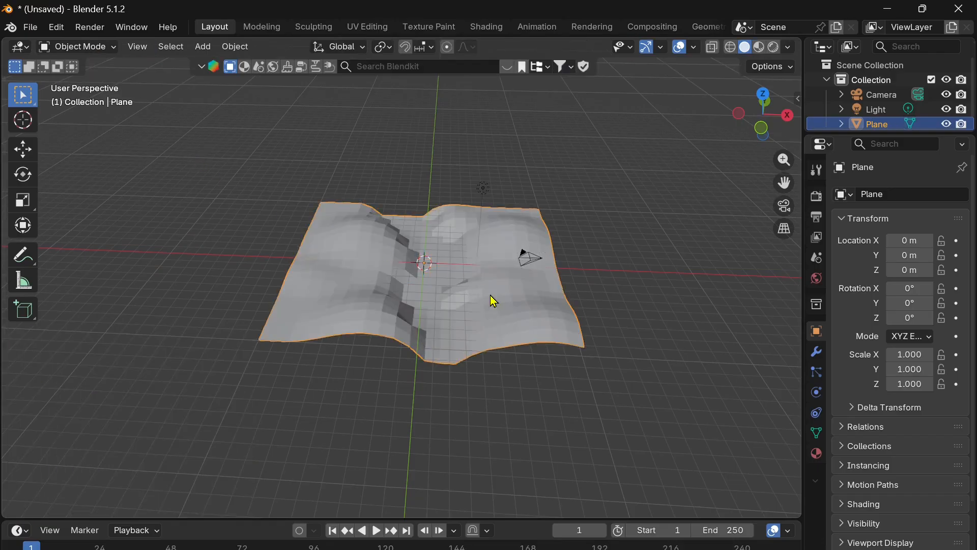
scroll(517, 301, "up", 2)
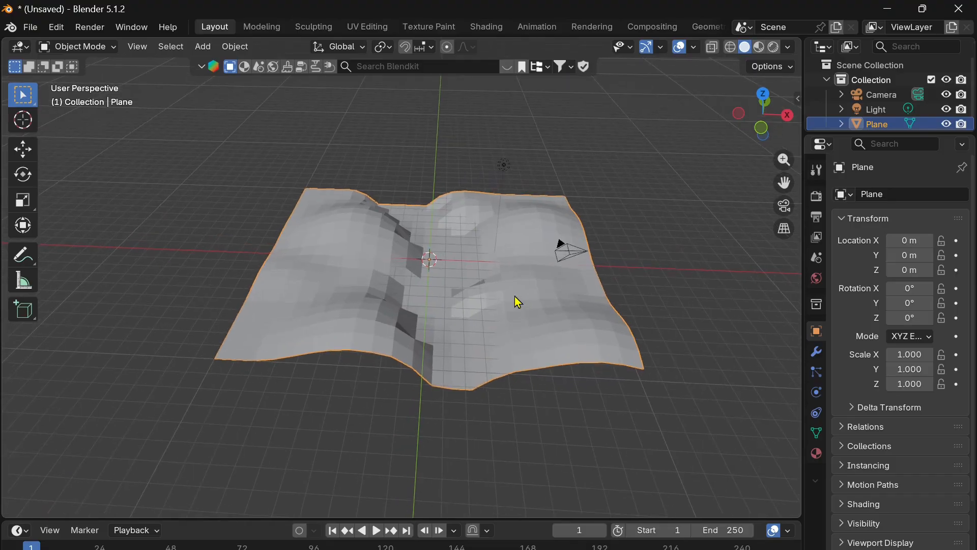
mouse_move(517, 301)
middle_mouse_down("shift")
mouse_move(506, 259)
mouse_move(522, 308)
middle_mouse_up("shift")
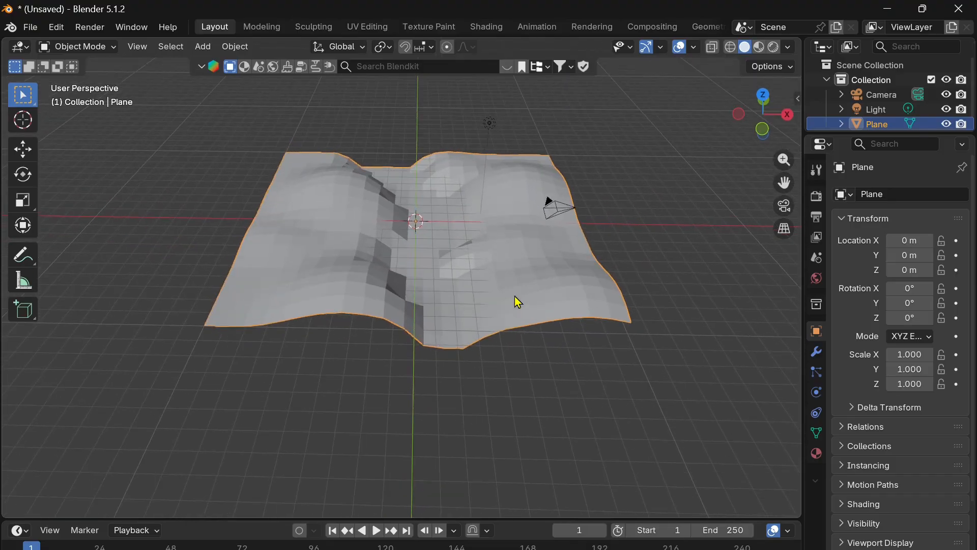
right_click(517, 301)
left_click(446, 278)
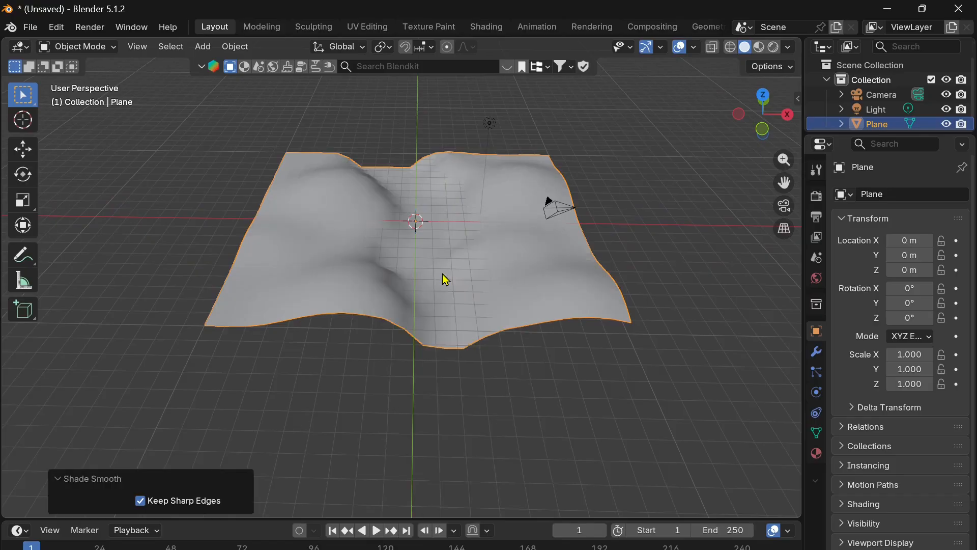
Add a second plane mesh at the world origin with a size of 20 m
middle_click_drag(519, 299, 521, 302)
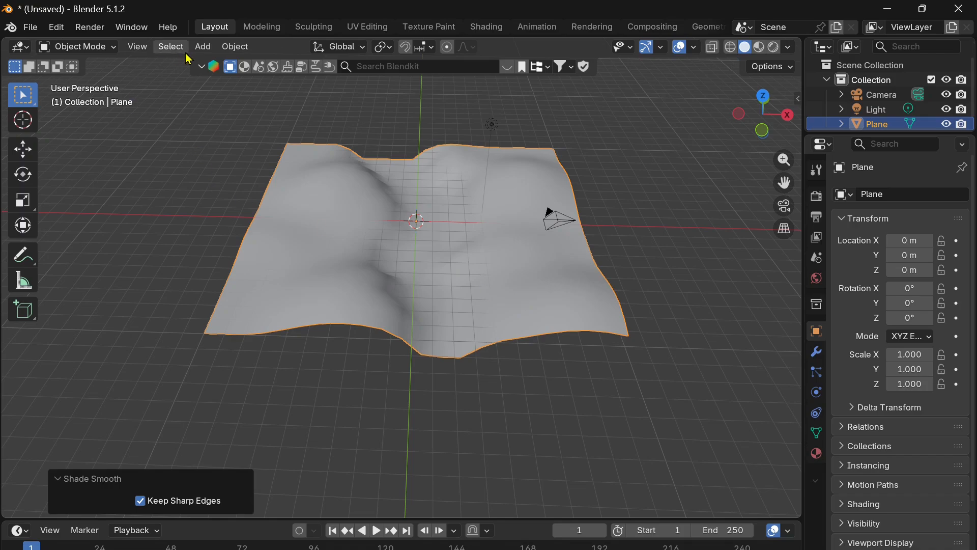
left_click(201, 50)
mouse_move(230, 65)
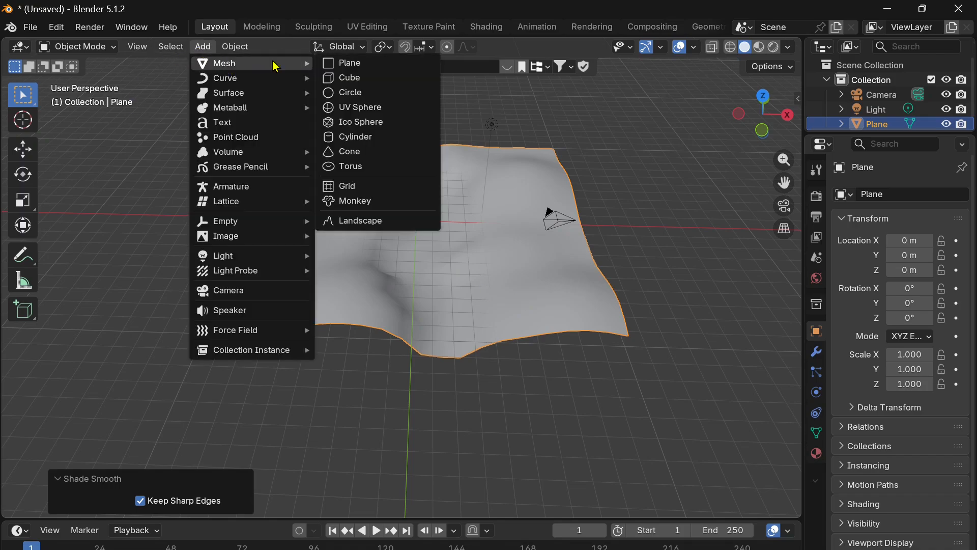
left_click(355, 69)
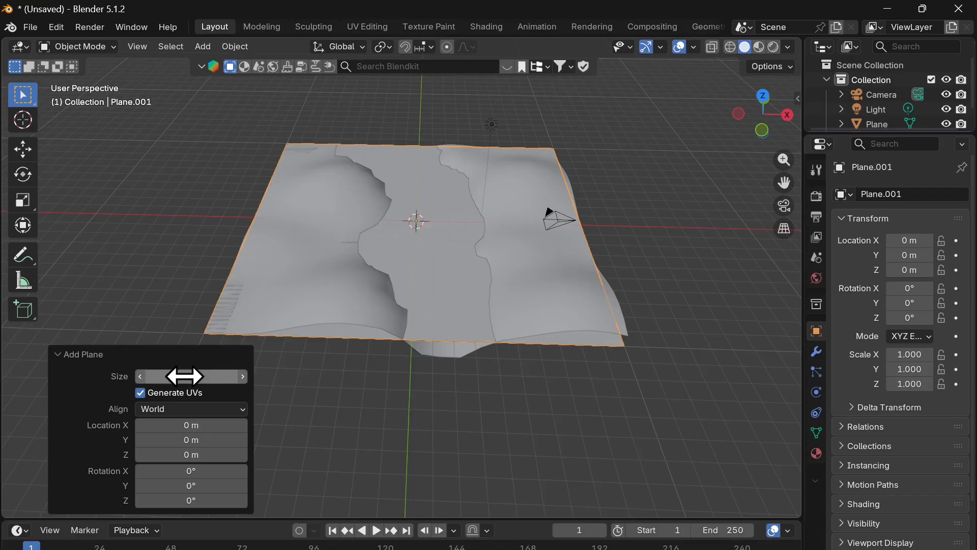
left_click_drag(185, 375, 189, 381)
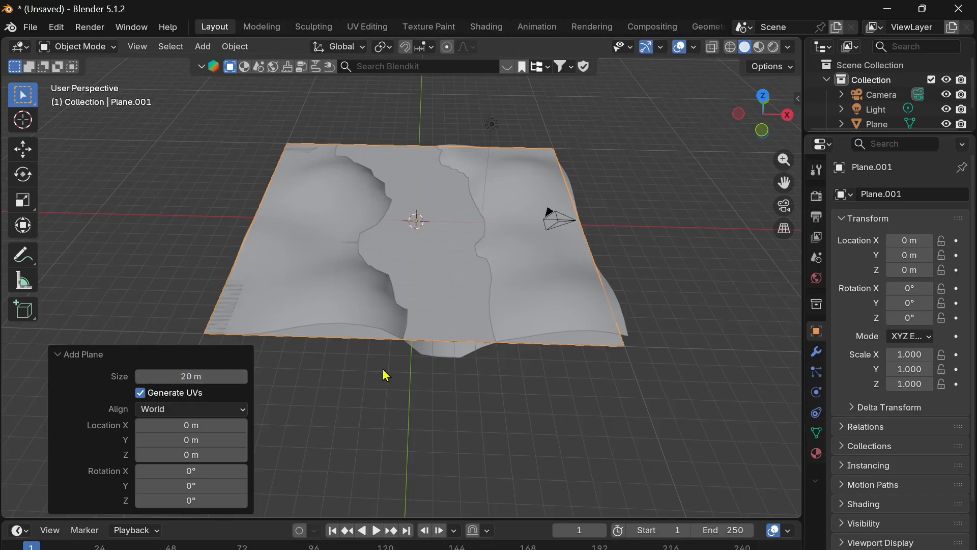
Lower the new plane along Z into the carved channel, to about -1.04 m, and select the terrain plane
middle_click_drag(383, 370, 382, 369)
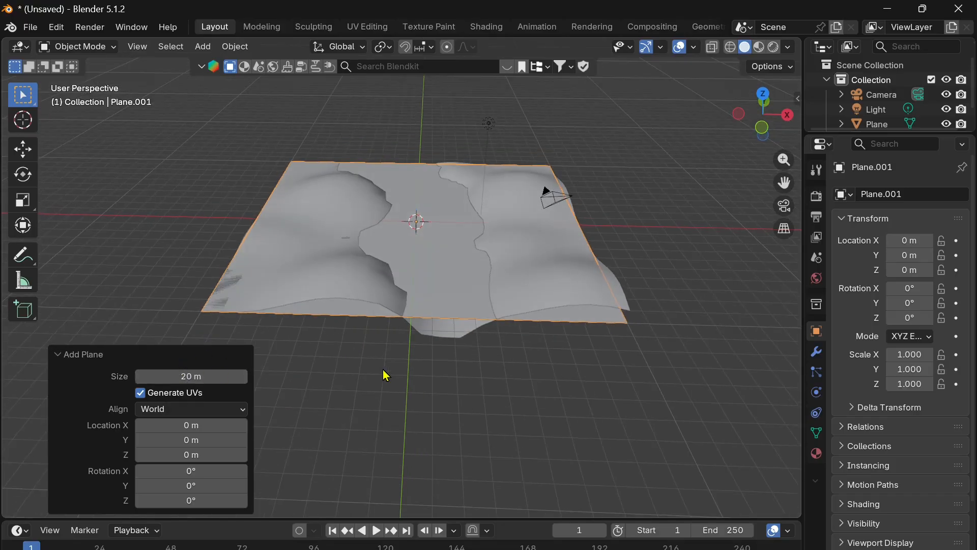
left_click(24, 150)
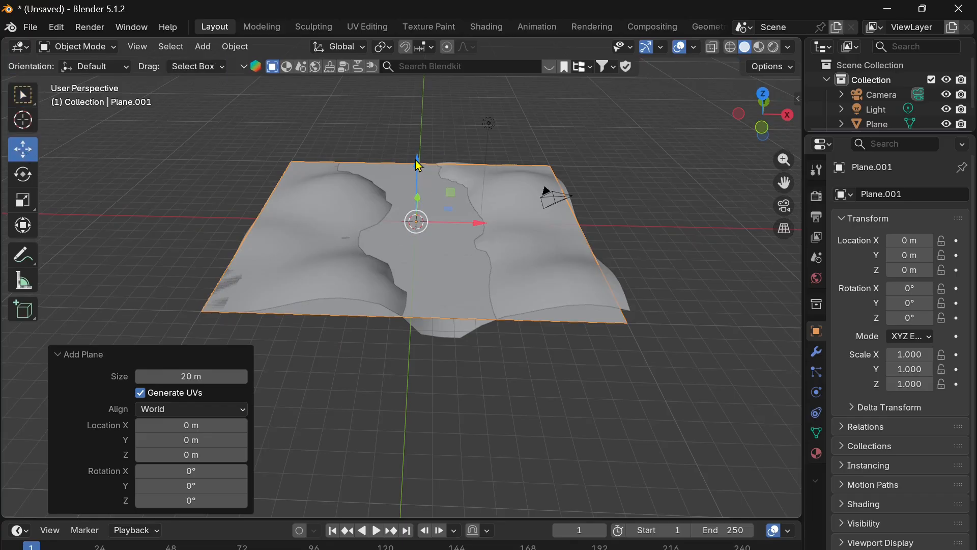
left_click_drag(418, 166, 415, 176)
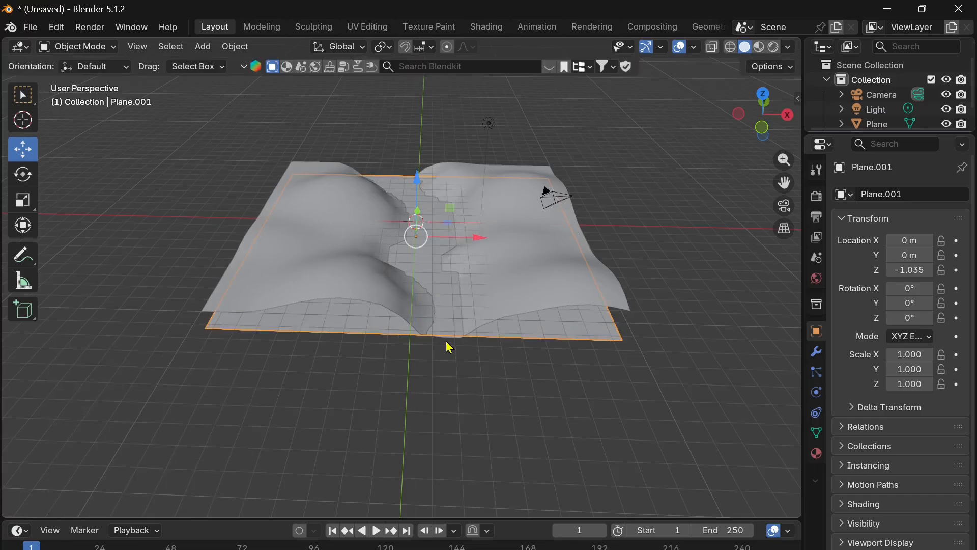
left_click(541, 282)
middle_click_drag(484, 374, 489, 378)
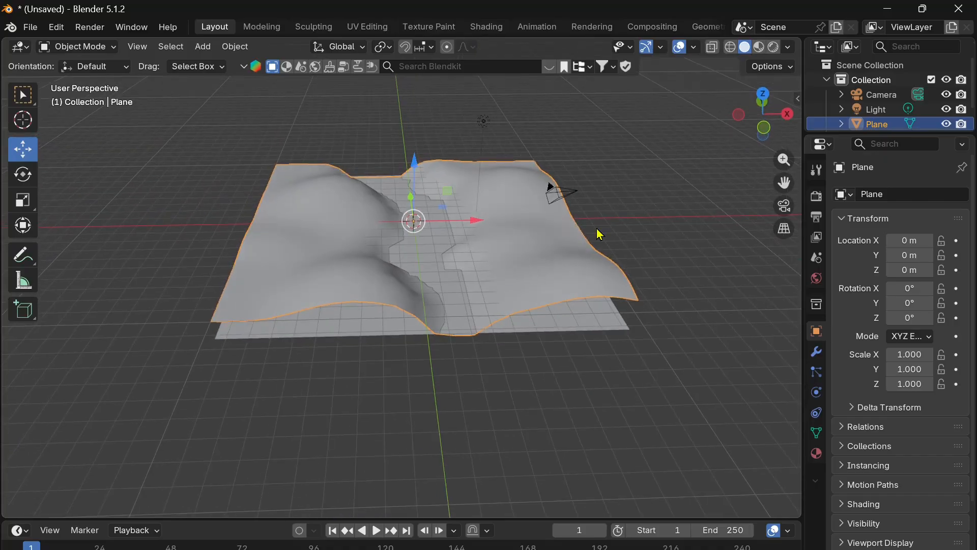
Show the viewport in Material Preview and give the terrain plane a new material with a bright green base color
left_click(763, 53)
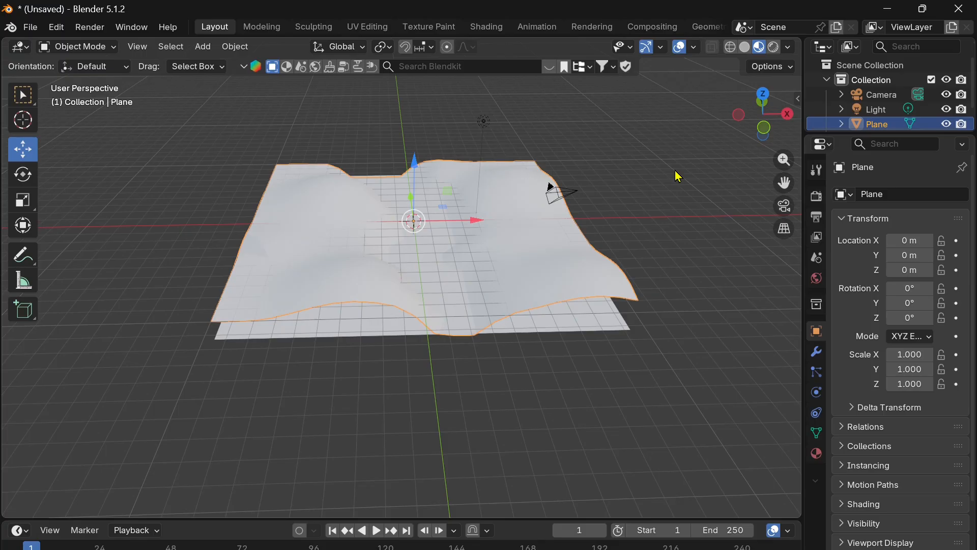
scroll(678, 177, "right", 3, "shift")
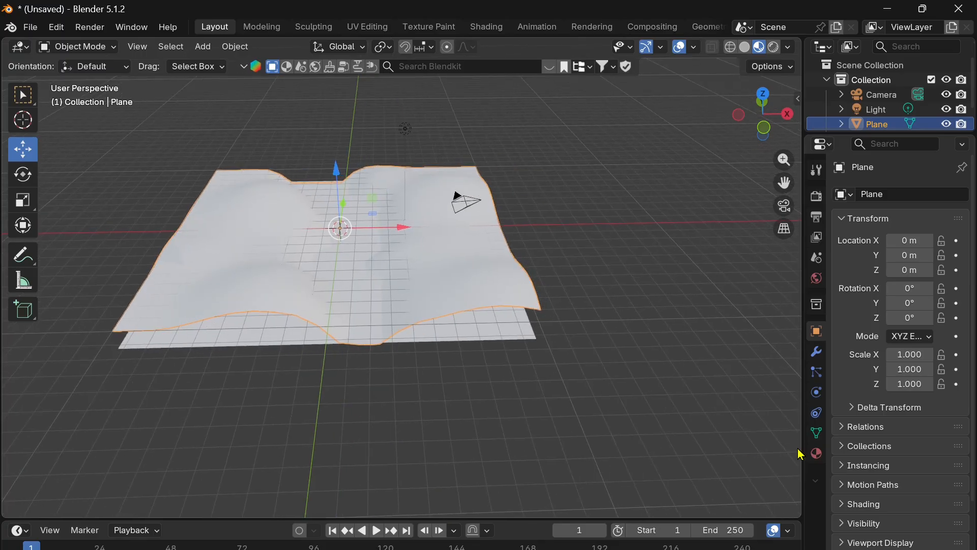
left_click(817, 454)
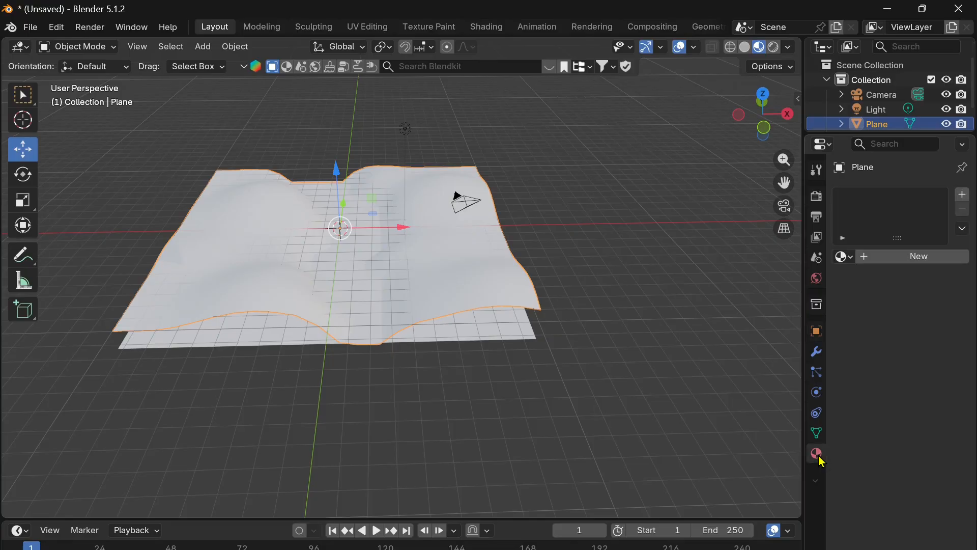
left_click(919, 258)
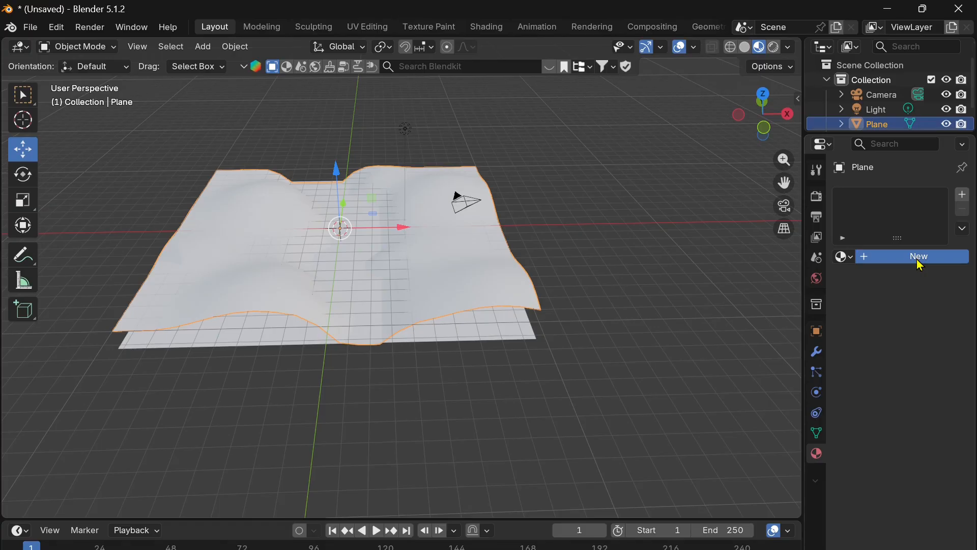
left_click(922, 350)
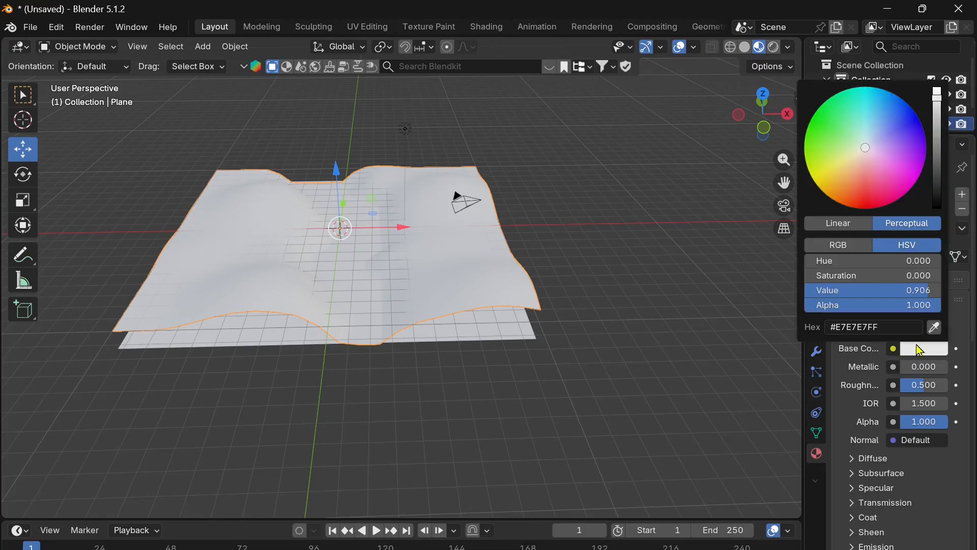
left_click(822, 127)
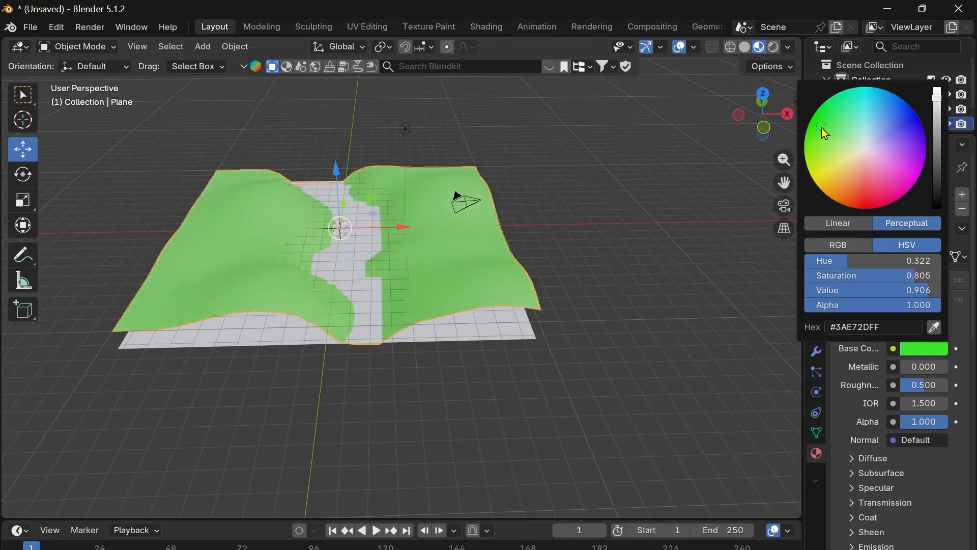
left_click_drag(821, 127, 821, 122)
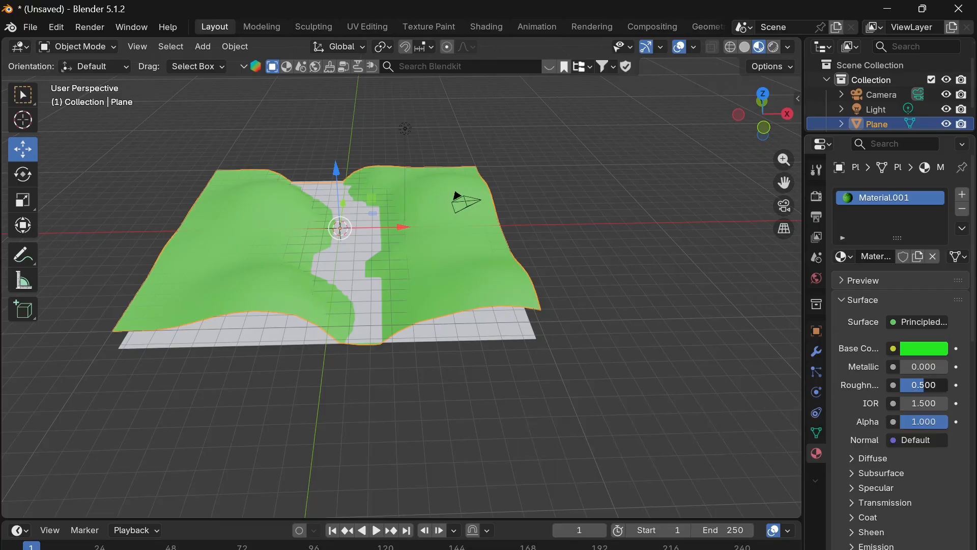
Set the roughness of the terrain's green material to 1.000
mouse_move(924, 385)
left_mouse_down()
mouse_move(948, 385)
mouse_move(886, 392)
mouse_move(953, 392)
left_mouse_up()
left_click_drag(940, 387, 861, 387)
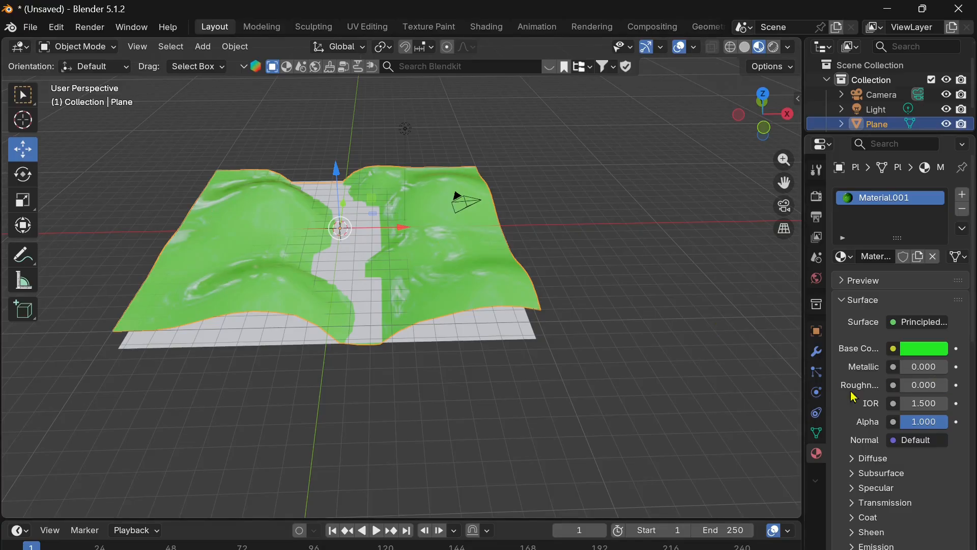
left_click_drag(911, 386, 951, 389)
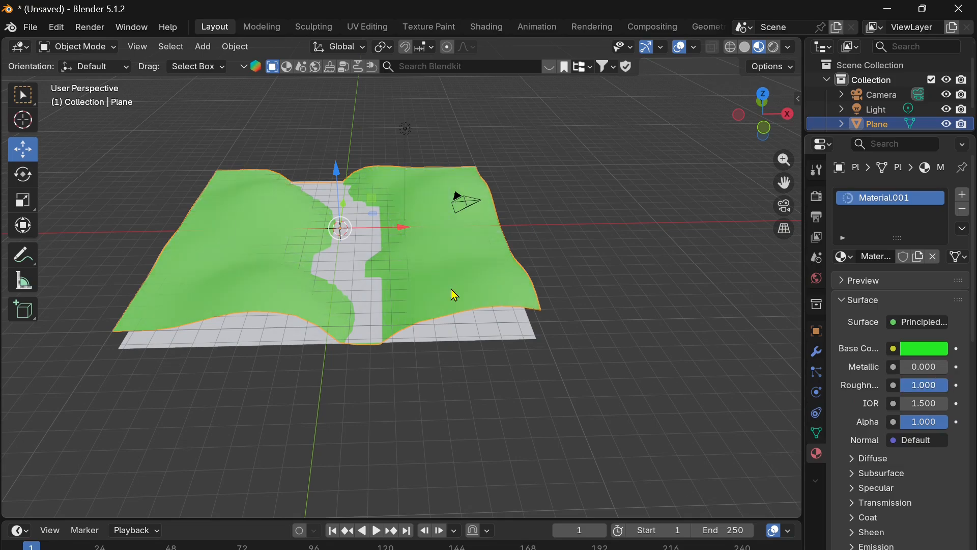
Give the lower water plane a new material with blue base color #3455E7 and a roughness of about 0.089
left_click(483, 341)
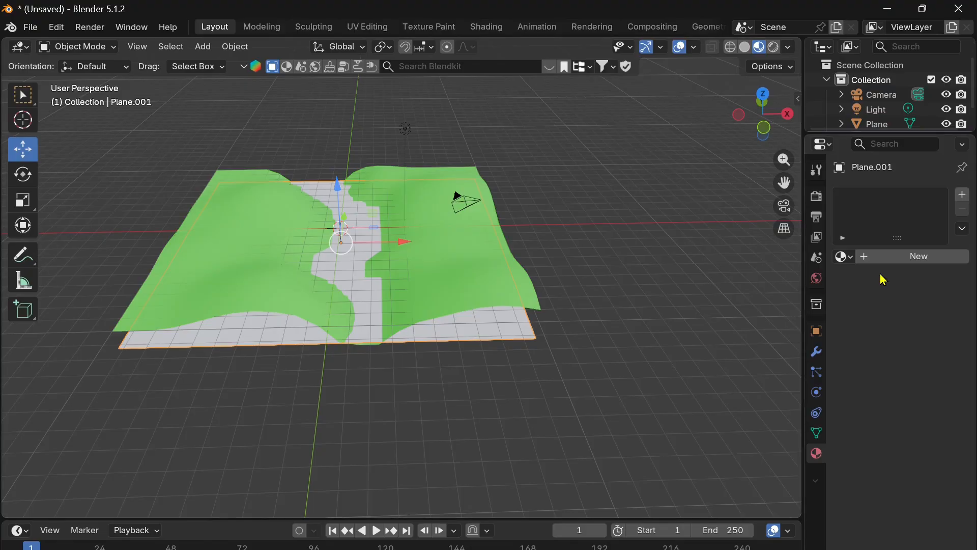
left_click(912, 257)
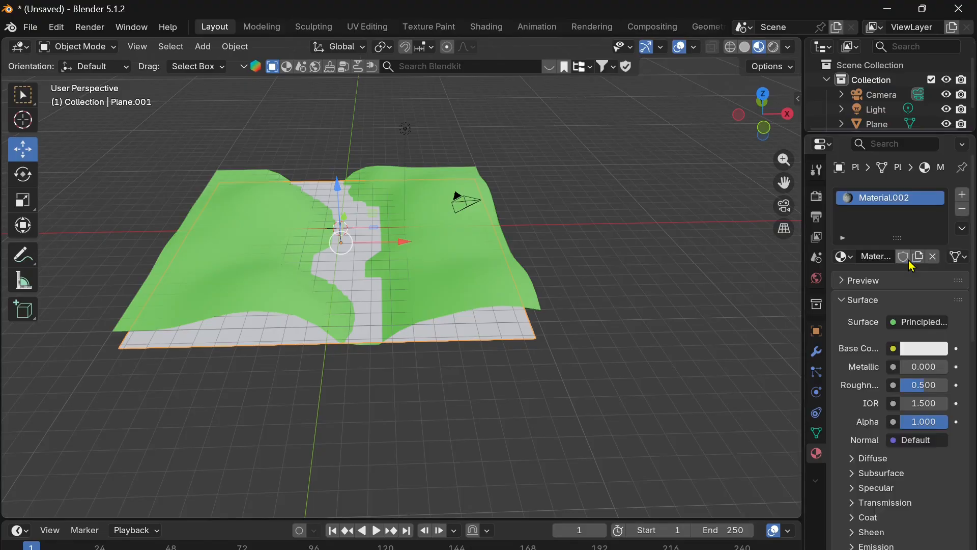
left_click(918, 350)
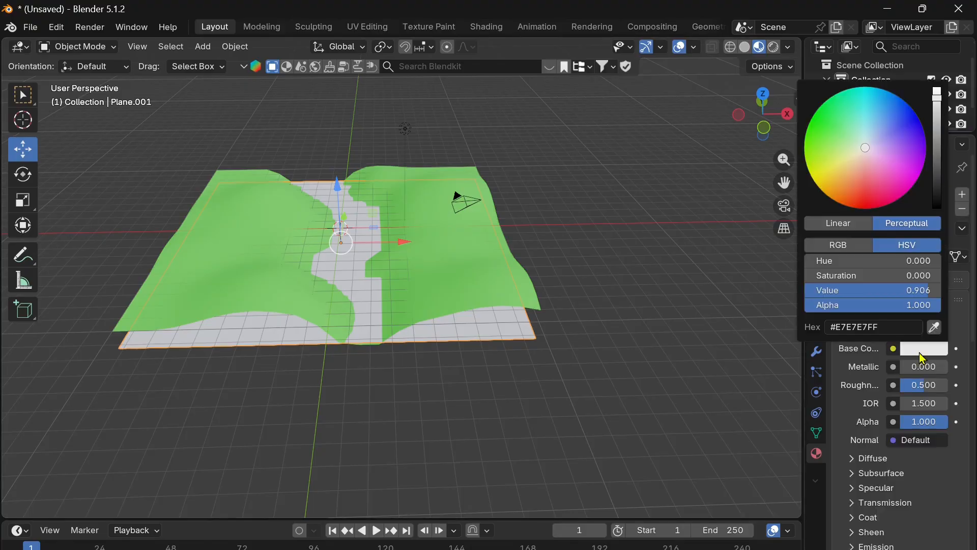
left_click(884, 107)
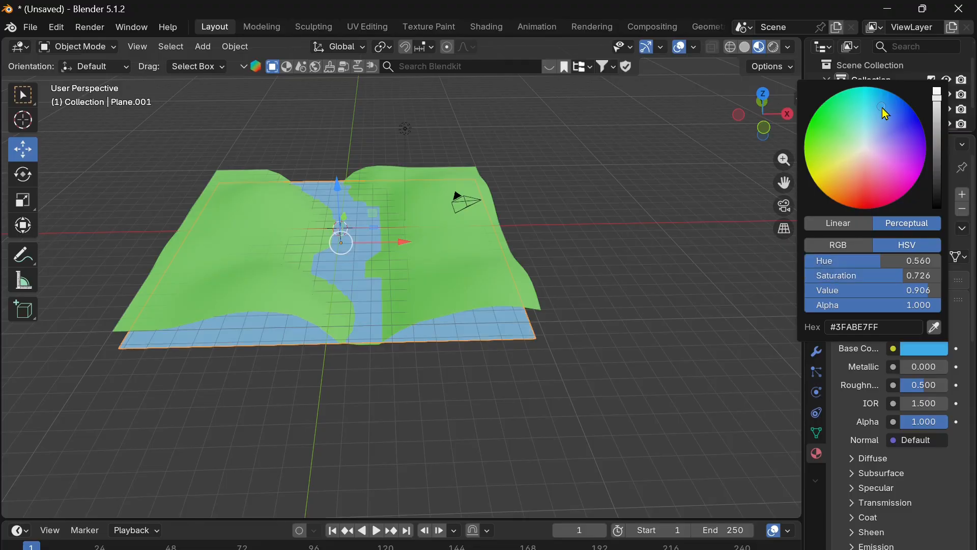
left_click_drag(884, 113, 901, 116)
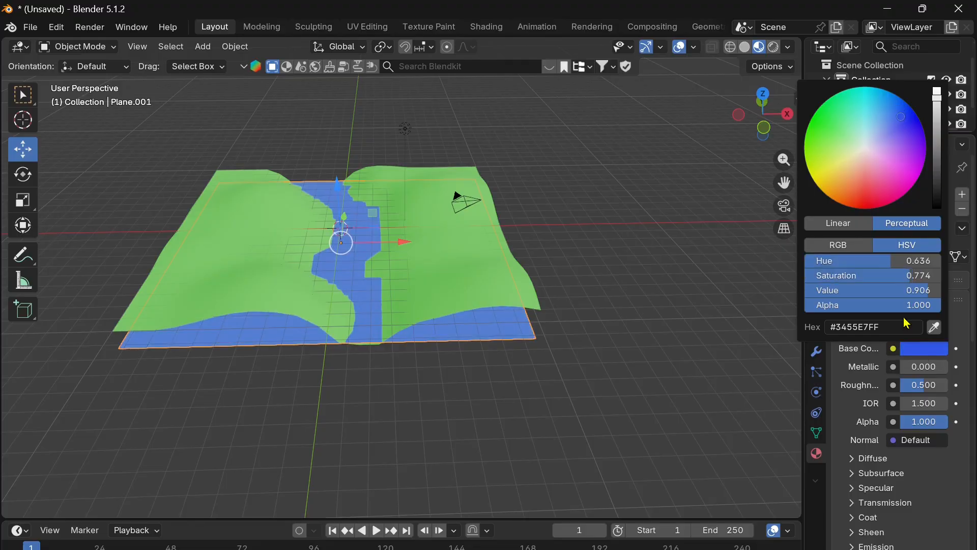
left_click_drag(923, 385, 902, 385)
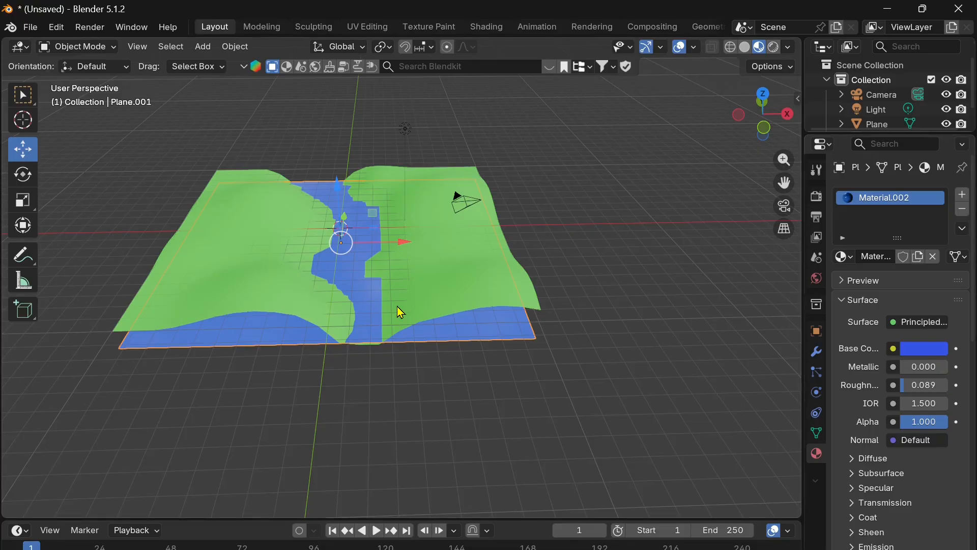
Deselect the water plane and save the file as landscape demo for youtube.blend on the Desktop
left_click(521, 262)
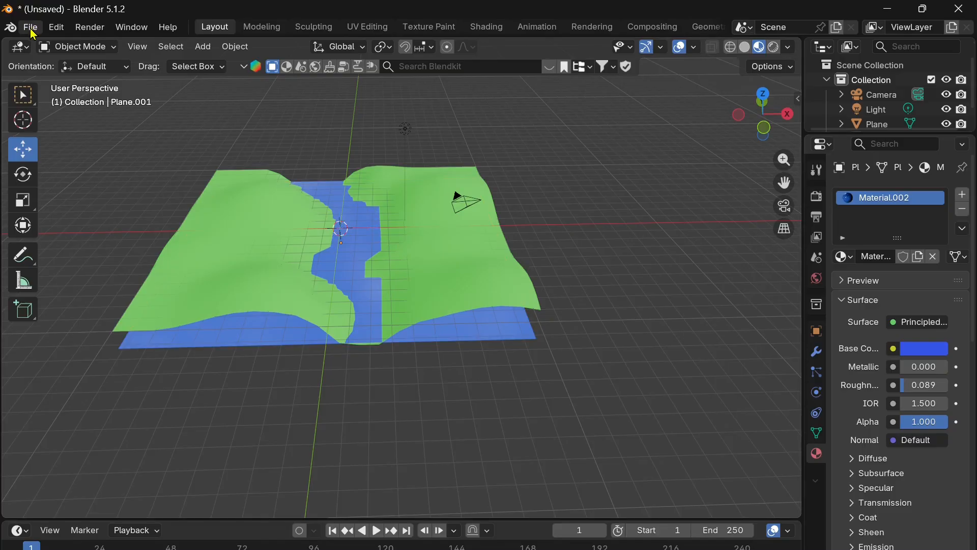
left_click(32, 32)
left_click(41, 125)
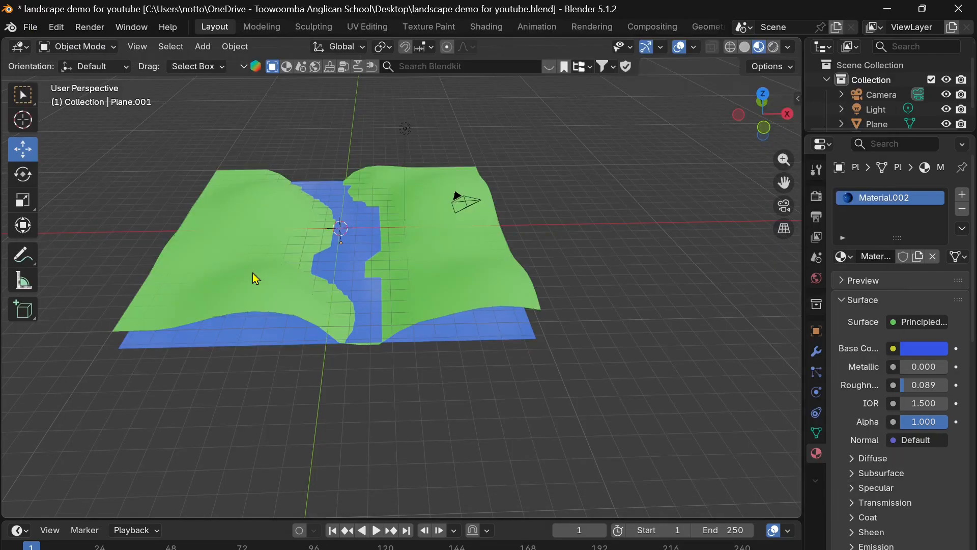
Select the terrain plane and examine the green hills and blue river from several angles
left_click(253, 272)
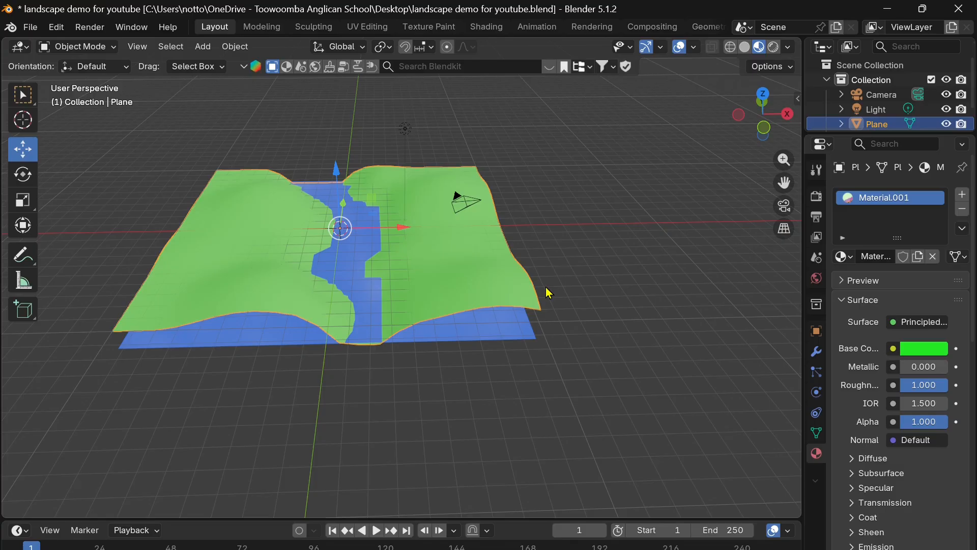
scroll(548, 293, "up", 2)
scroll(548, 293, "left", 3, "shift")
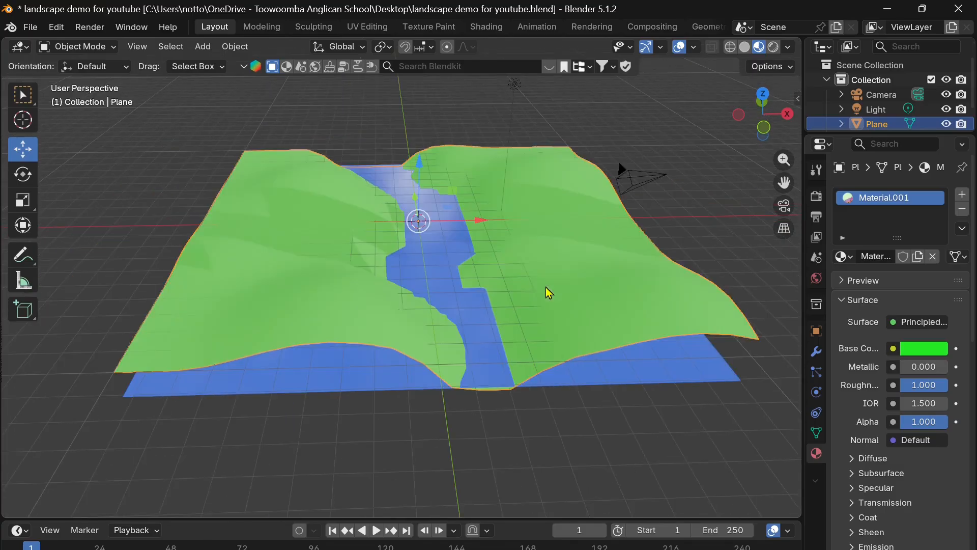
scroll(549, 292, "left", 2, "ctrl")
scroll(549, 292, "right", 3)
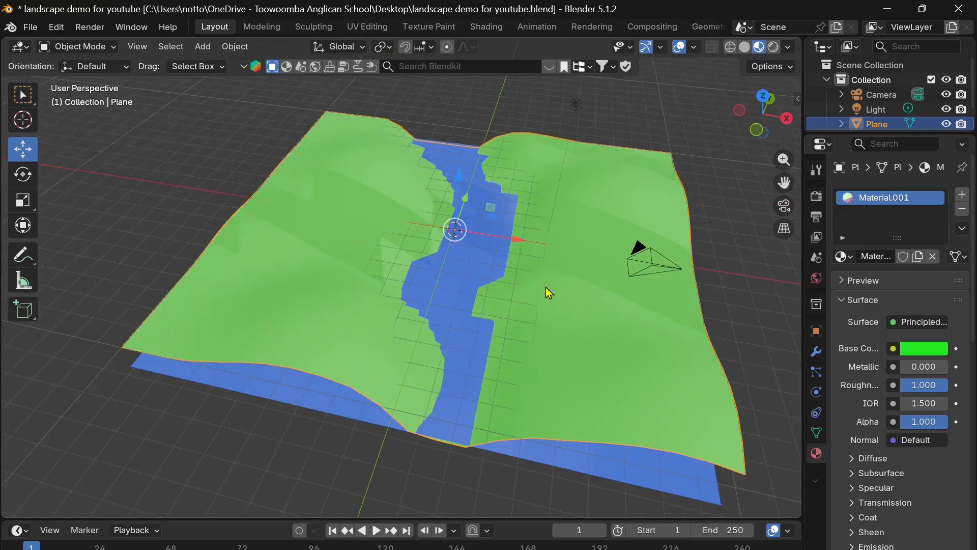
scroll(548, 293, "right", 5)
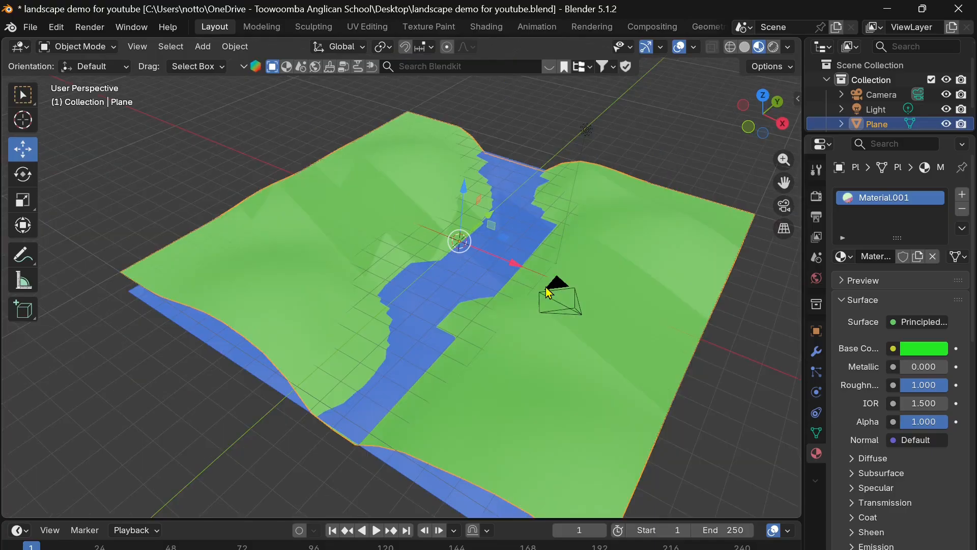
scroll(548, 293, "right", 5)
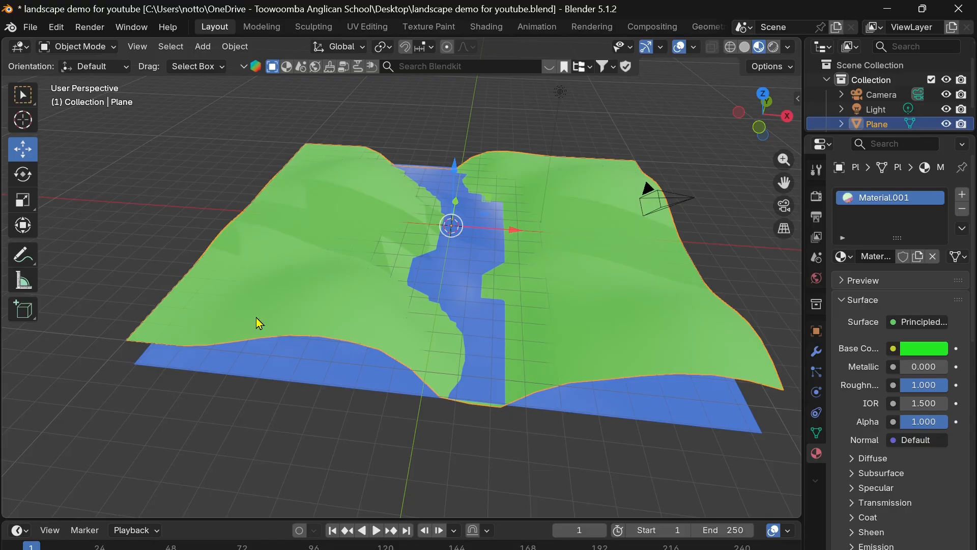
scroll(255, 318, "right", 5)
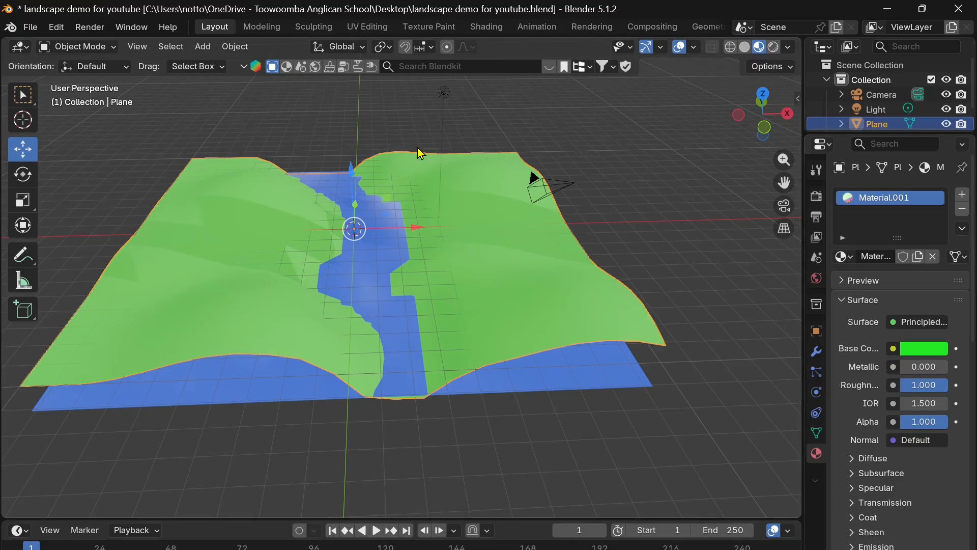
scroll(192, 364, "down", 3)
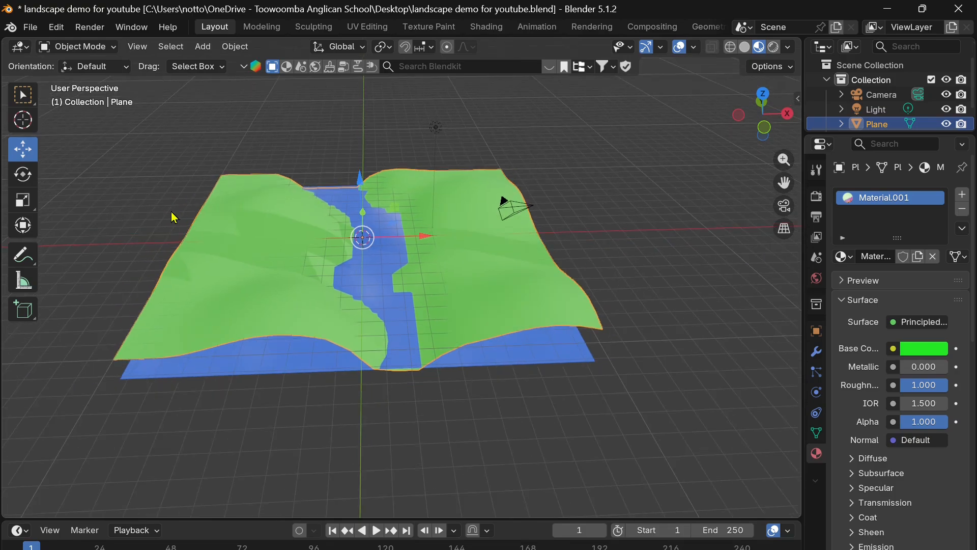
Add a 2 m cube at the world origin and raise it about 1.58 m along Z above the river
left_click(210, 50)
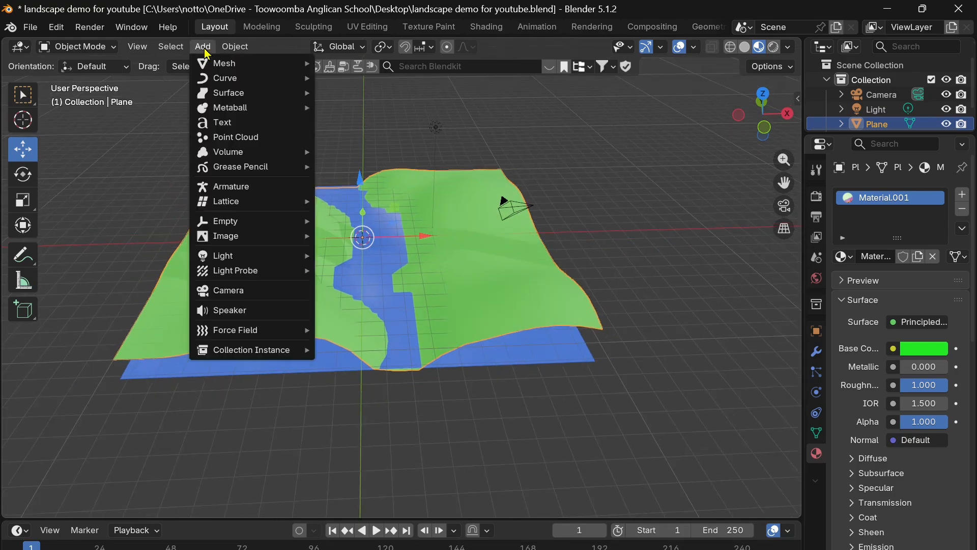
left_click(342, 78)
scroll(316, 211, "up", 5)
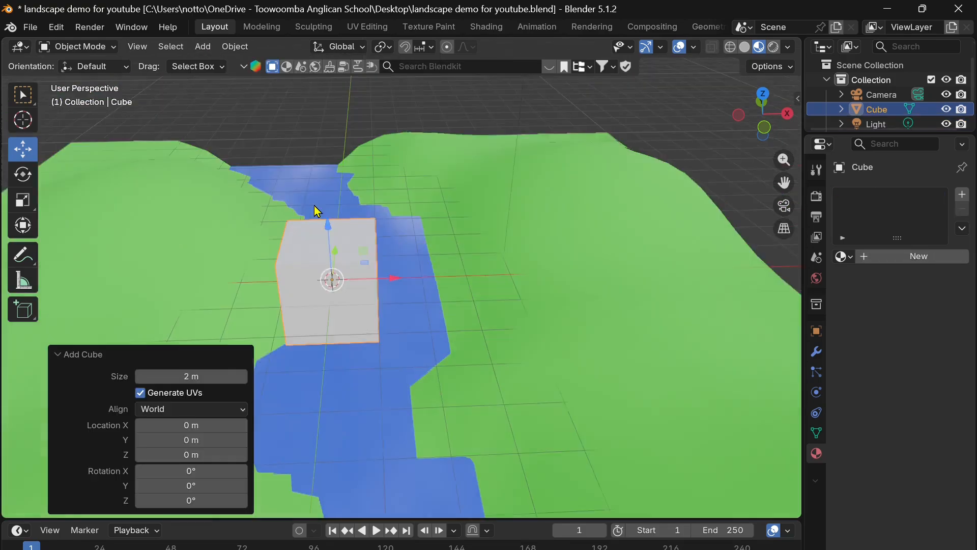
scroll(509, 346, "down", 3)
middle_click_drag(509, 346, 510, 310)
left_click_drag(367, 218, 368, 171)
middle_click_drag(218, 149, 216, 185)
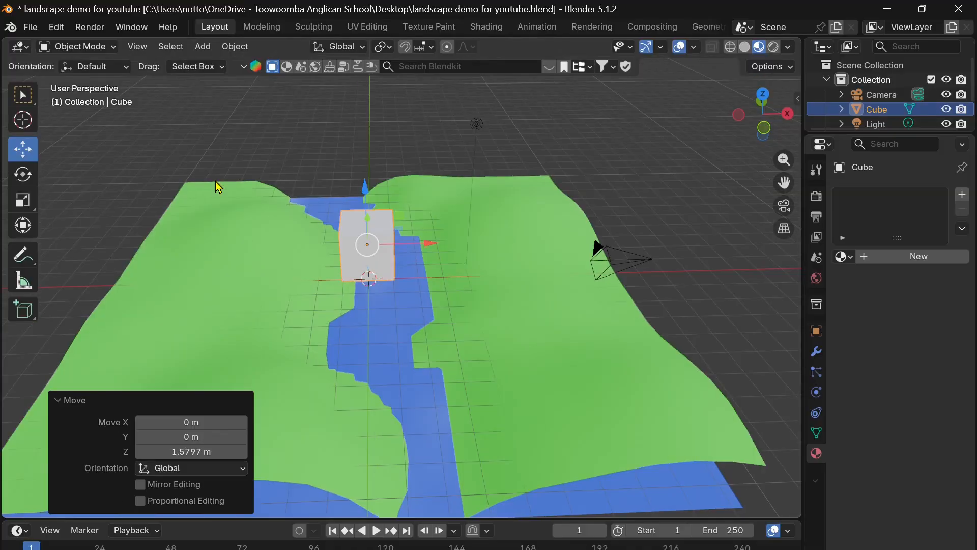
middle_click_drag(202, 249, 200, 214)
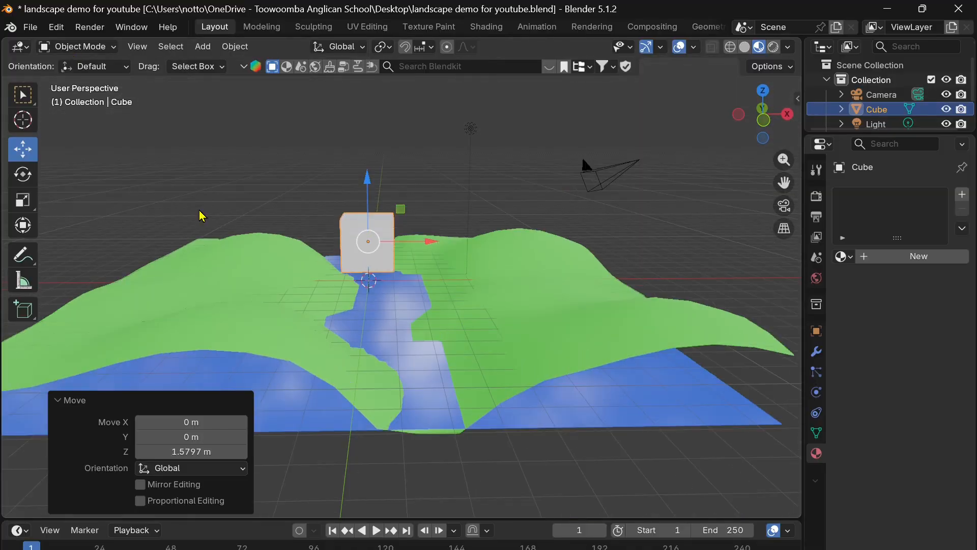
In Edit Mode, raise the cube's top face about 5.77 m along Z to form a tall block
key("Tab")
scroll(241, 298, "down", 1)
left_click(373, 225)
left_click(23, 149)
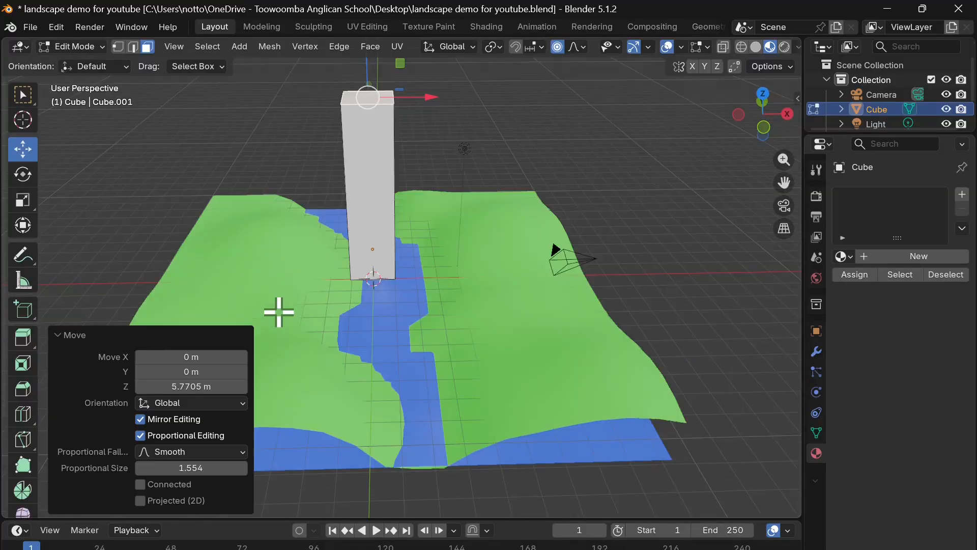
Scale the block's top face to about 0.078 to taper it to a point, and turn on X-ray
scroll(282, 305, "down", 1)
key("s")
left_click(301, 200)
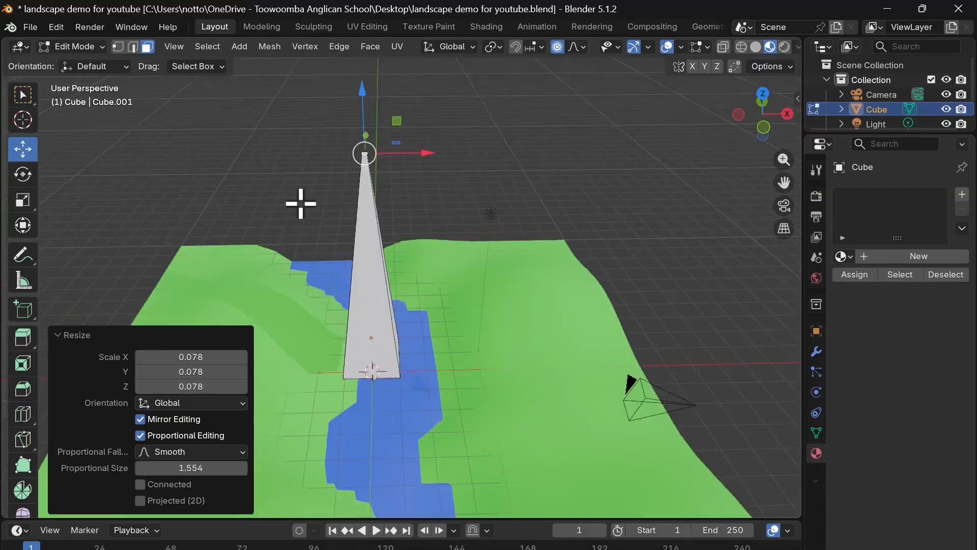
scroll(301, 202, "up", 2)
left_click(723, 47)
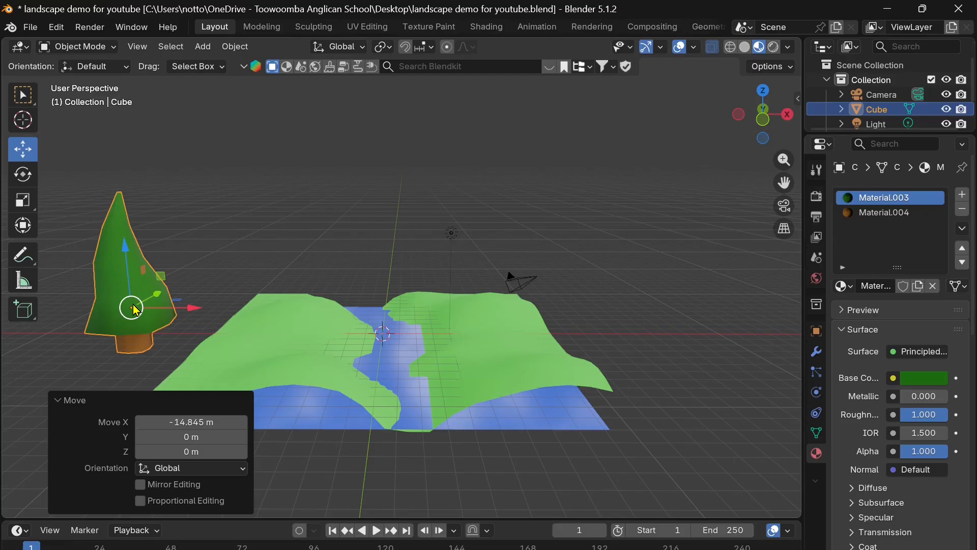
Snap the 3D cursor to the selected center vertex on the underside of the tree trunk
left_click(14, 94)
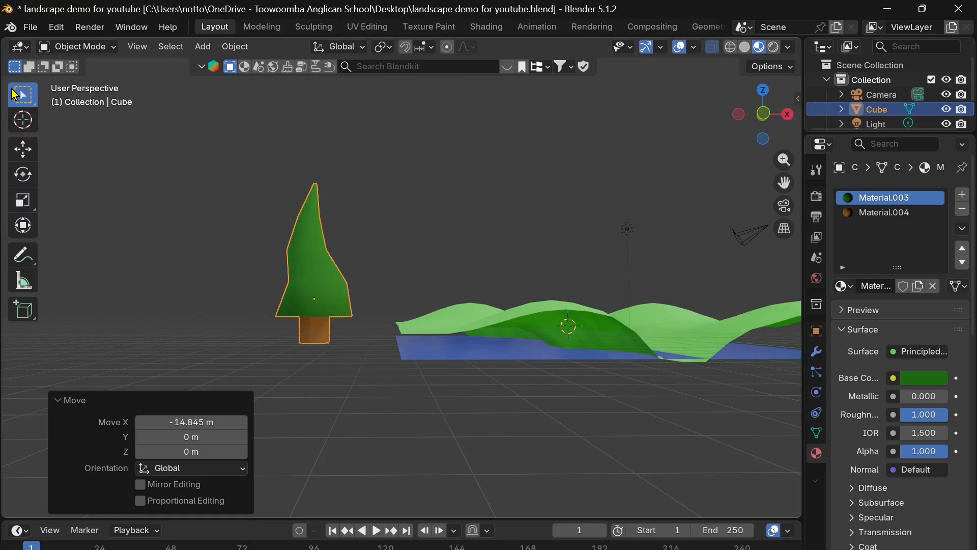
left_click(22, 149)
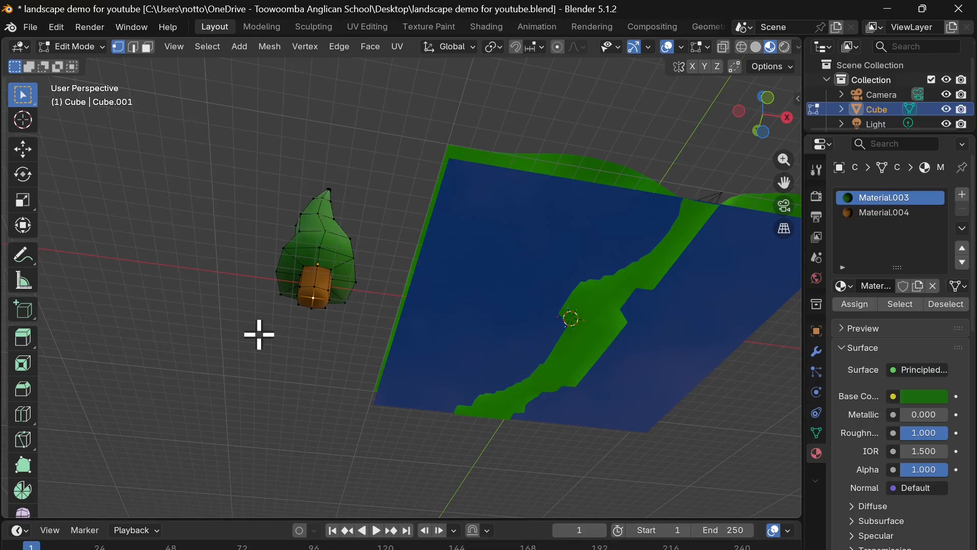
scroll(259, 335, "up", 1)
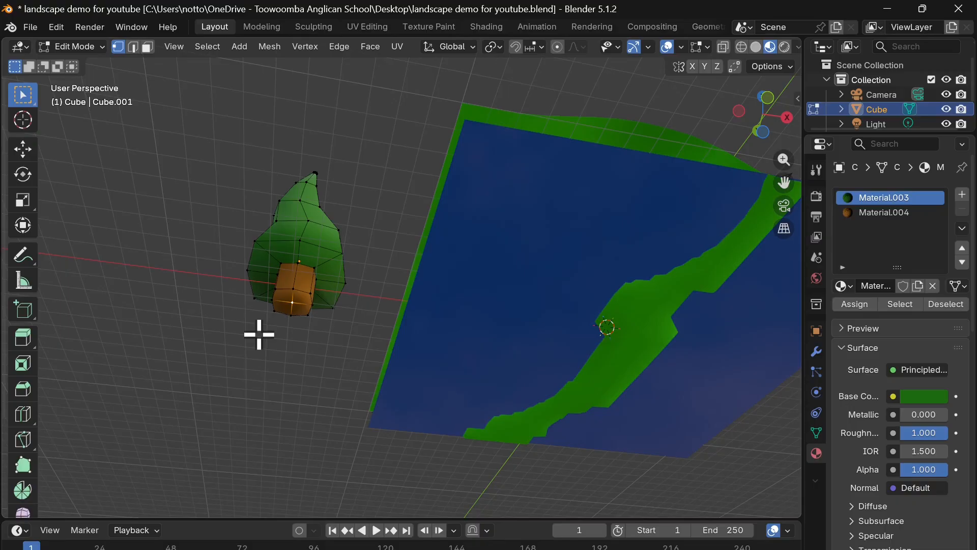
key("shift+s")
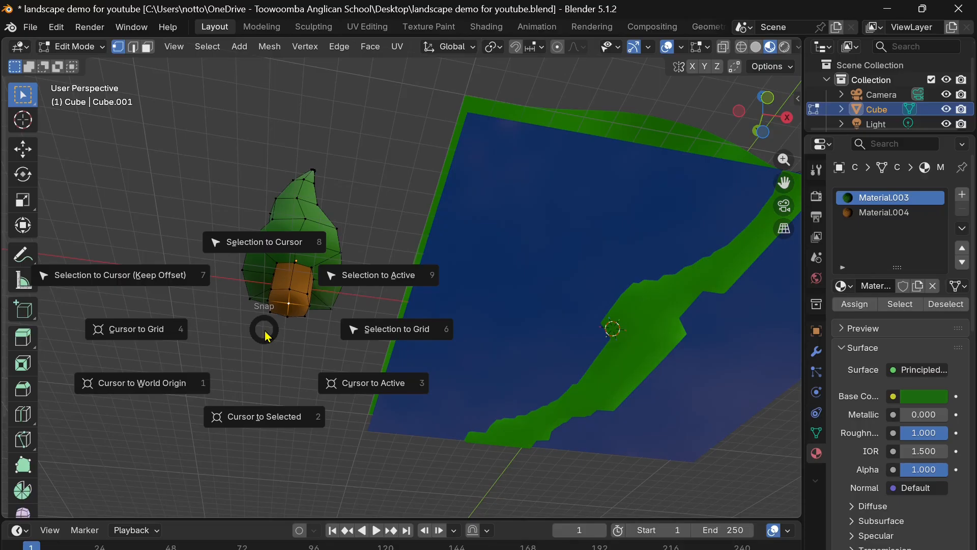
left_click(347, 474)
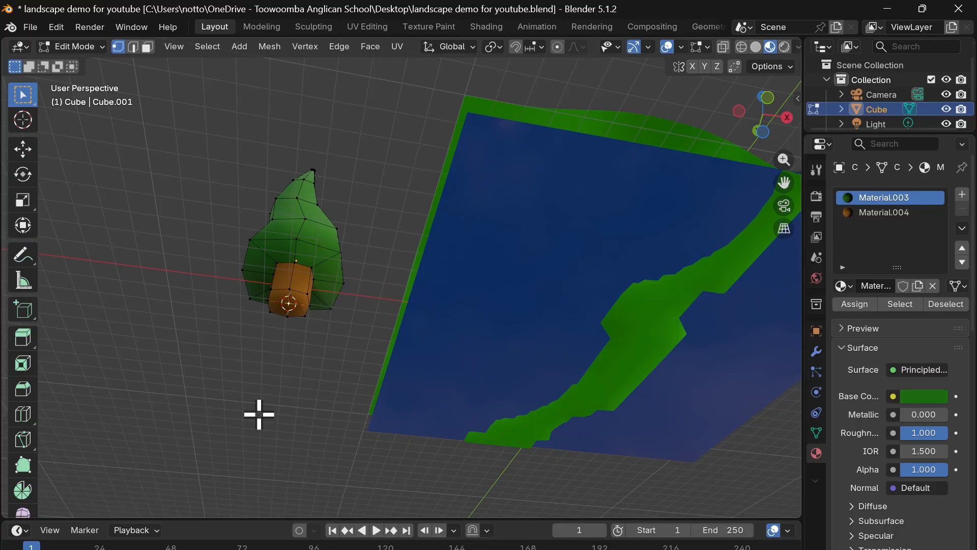
Return to Object Mode and set the tree's origin to the 3D cursor at the trunk's base
key("Tab")
left_click(235, 47)
mouse_move(262, 83)
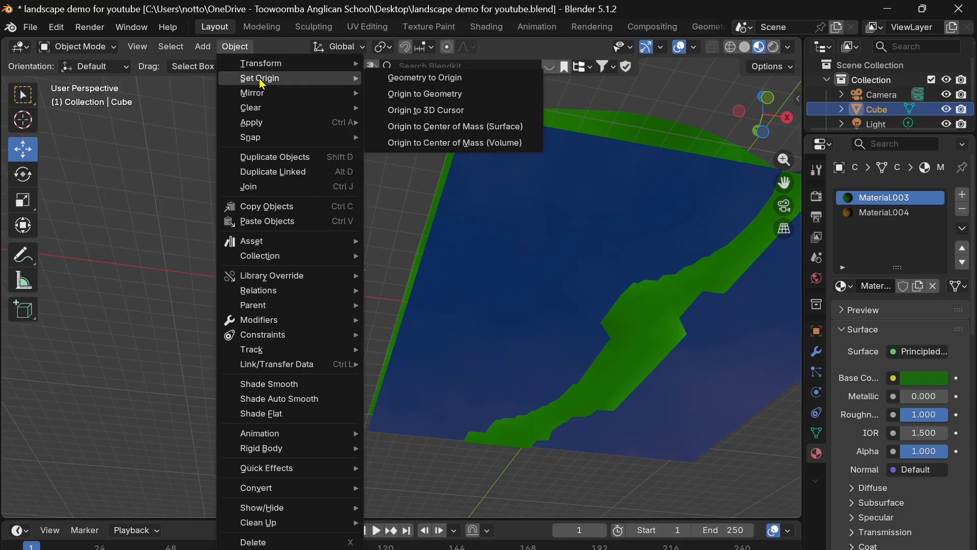
left_click(426, 110)
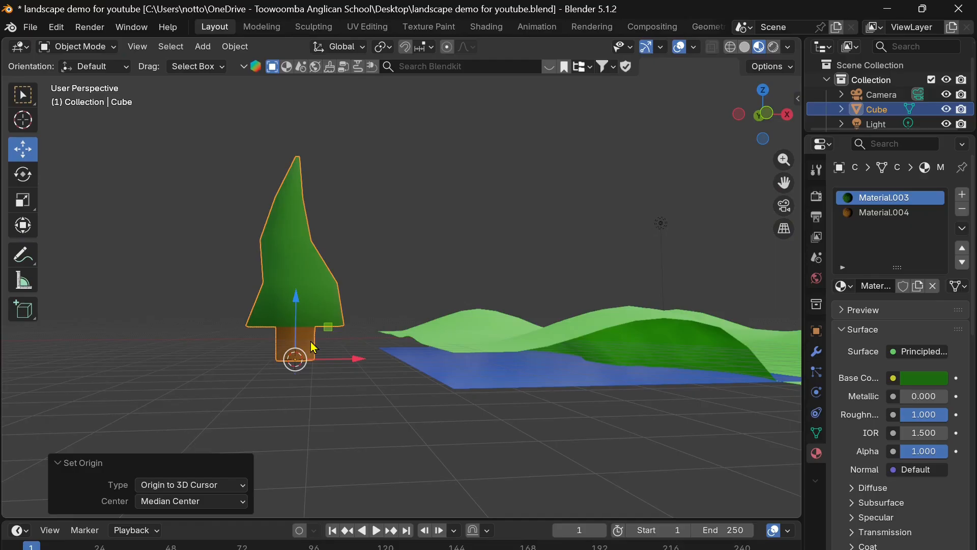
middle_click_drag(313, 347, 360, 278)
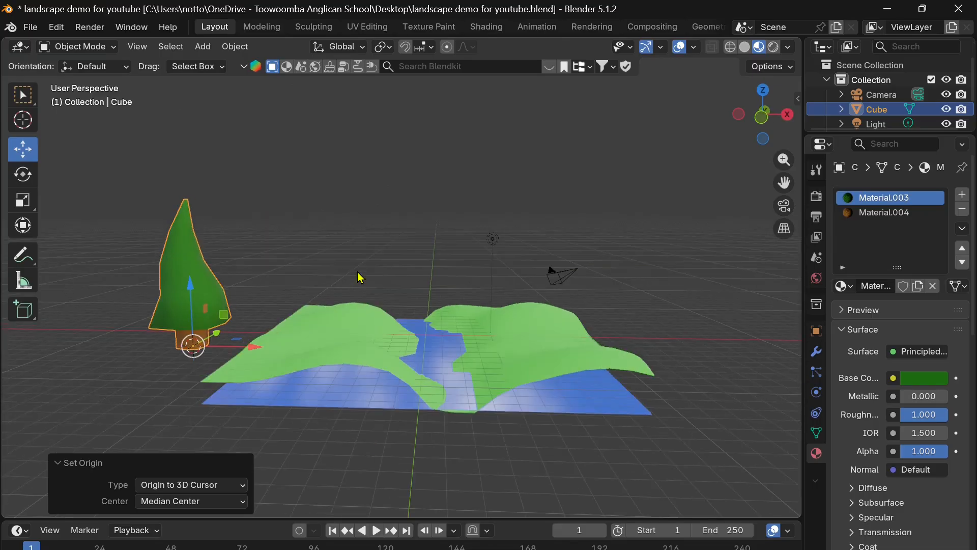